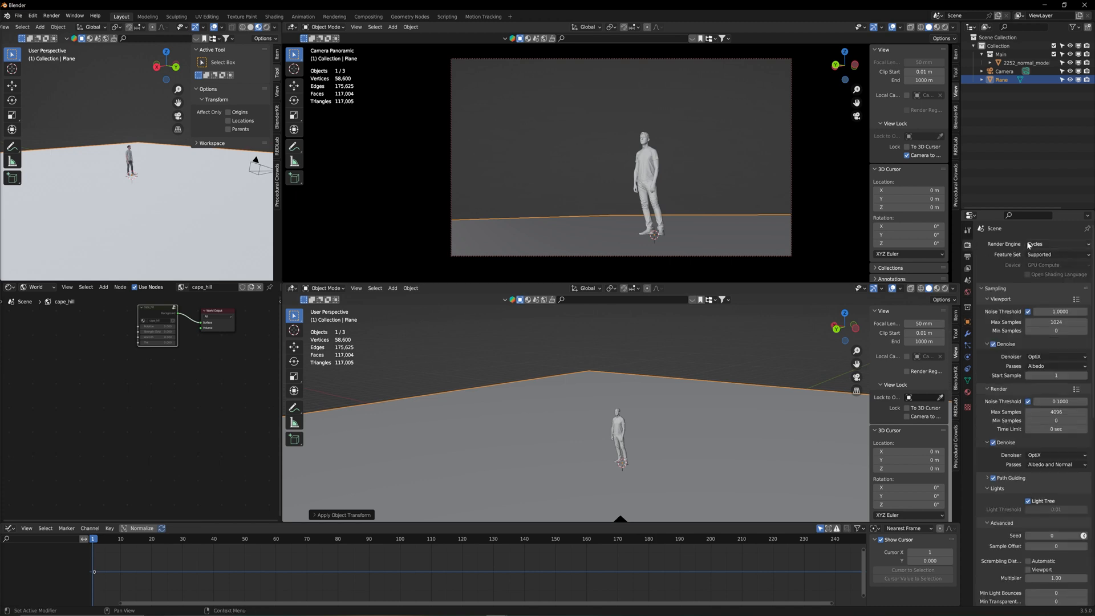
Switch the render engine to Eevee and create a new material on the plane
{"action": "left_click", "coordinate": [1043, 245]}
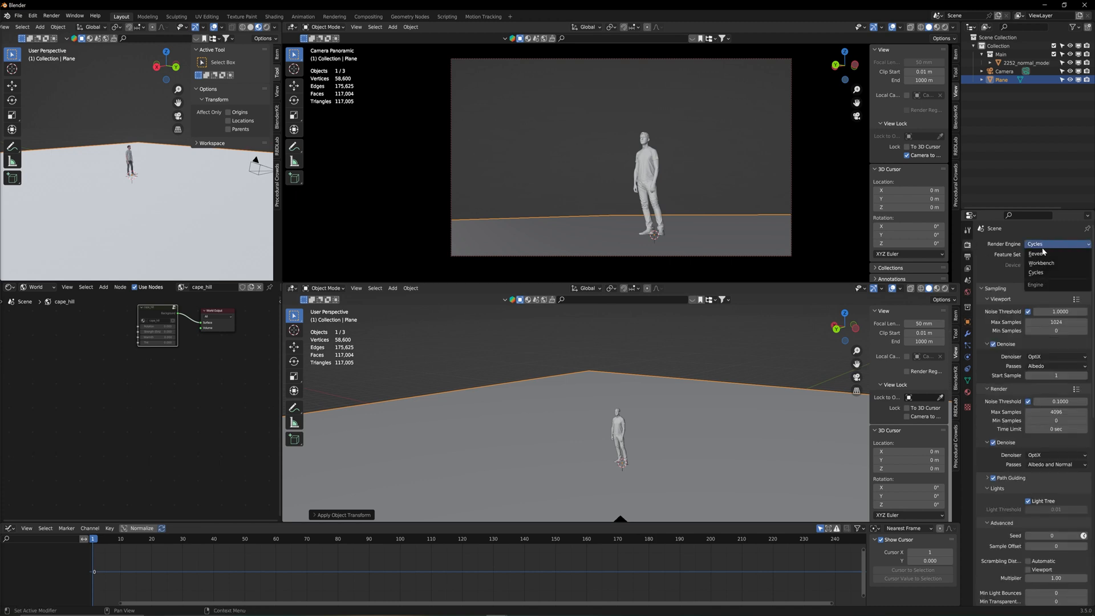
{"action": "left_click", "coordinate": [1044, 258]}
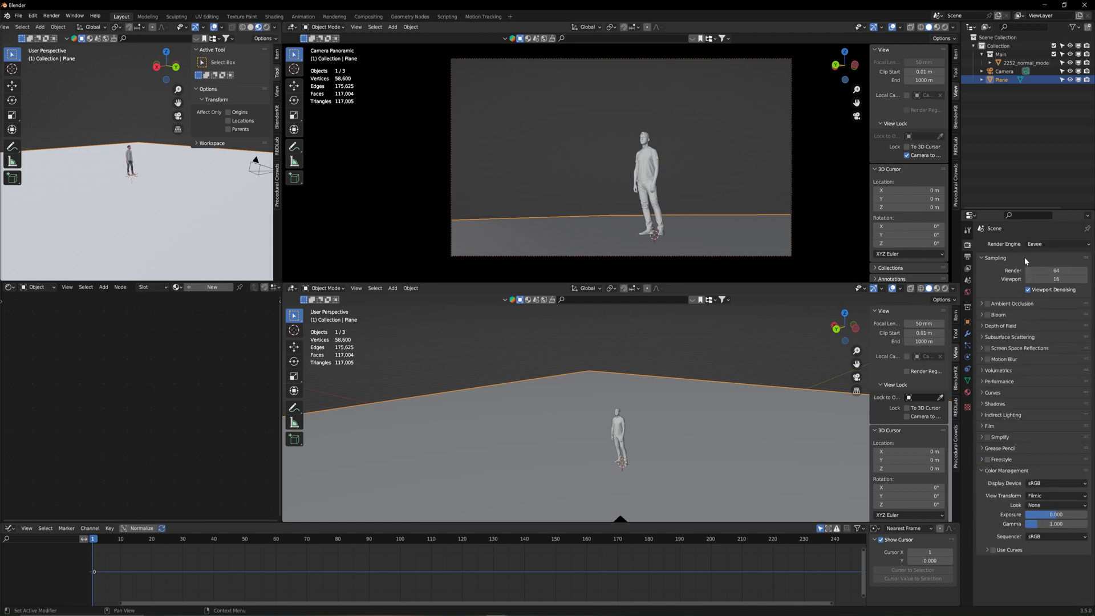
{"action": "left_click", "coordinate": [968, 393]}
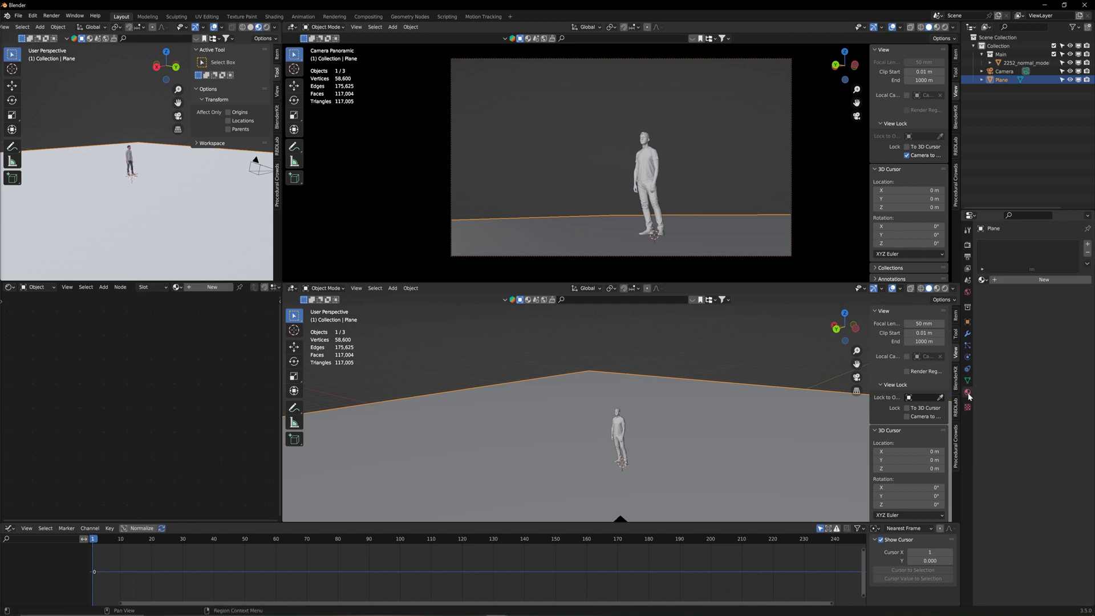
{"action": "left_click", "coordinate": [1030, 279]}
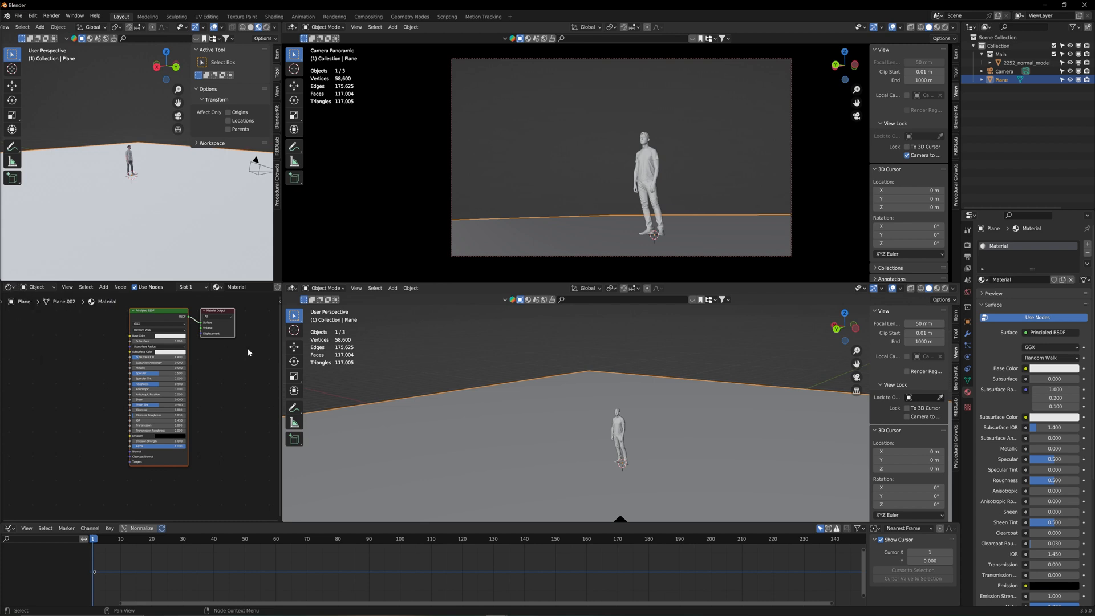
Split the node editor area horizontally and join the two halves back into one area
{"action": "right_click", "coordinate": [281, 346]}
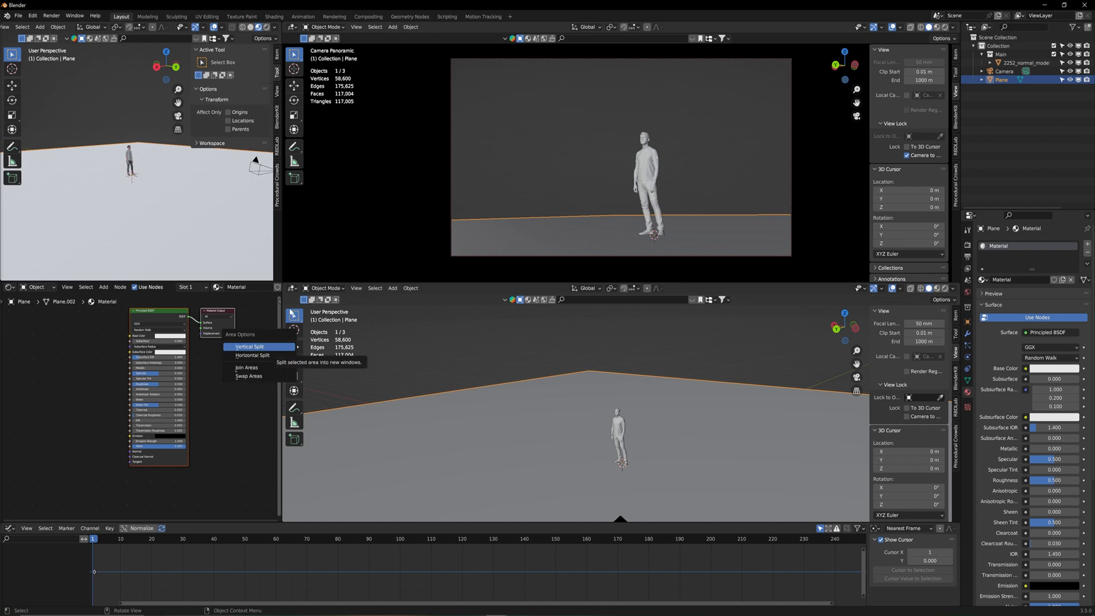
{"action": "right_click", "coordinate": [282, 323]}
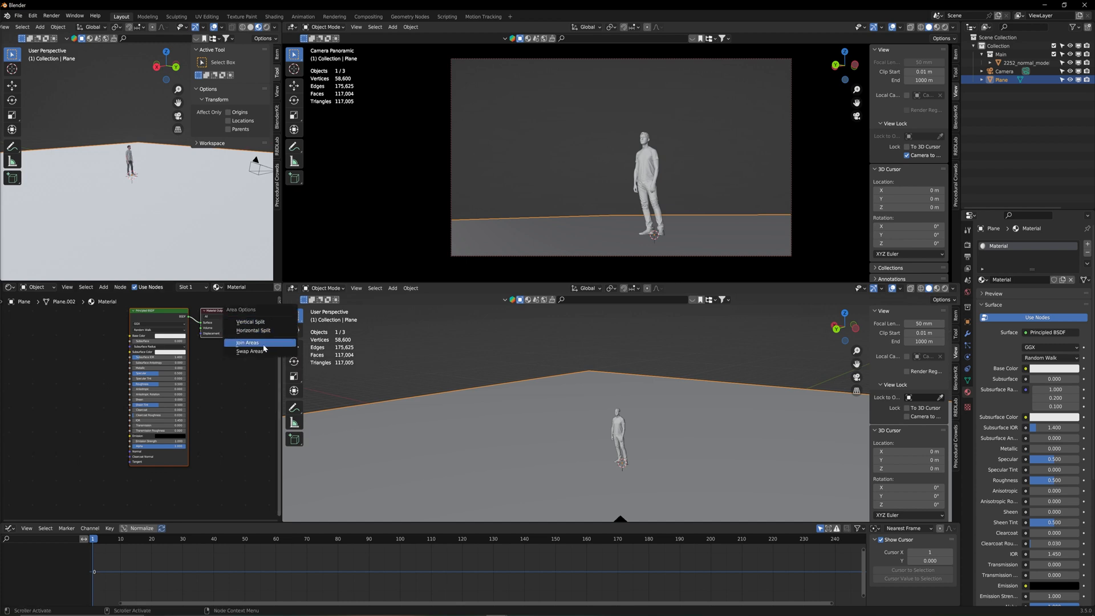
{"action": "left_click", "coordinate": [264, 331]}
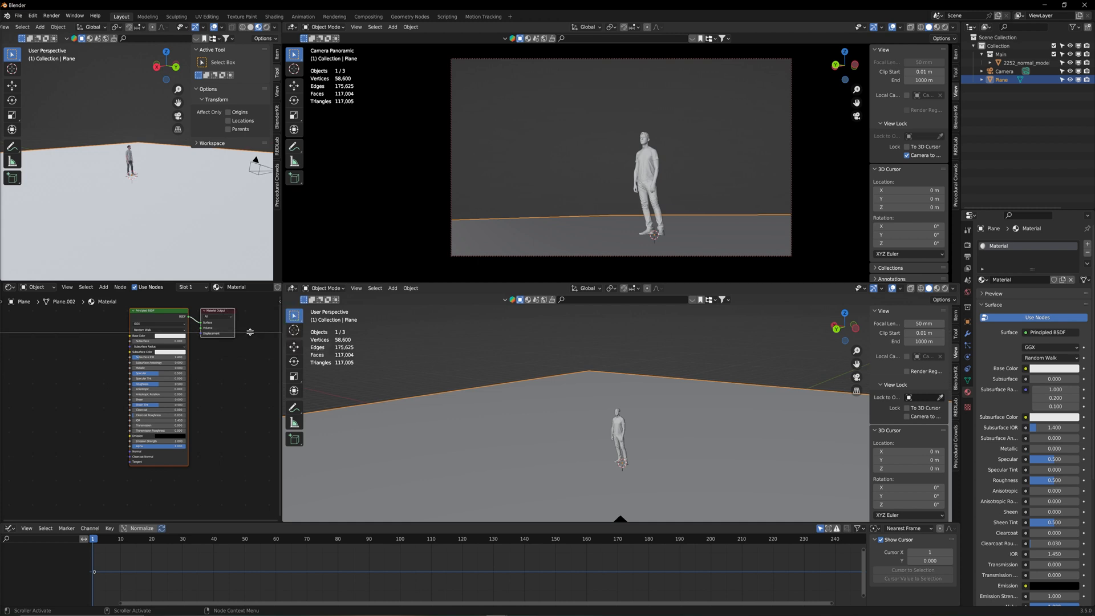
{"action": "left_click", "coordinate": [193, 397]}
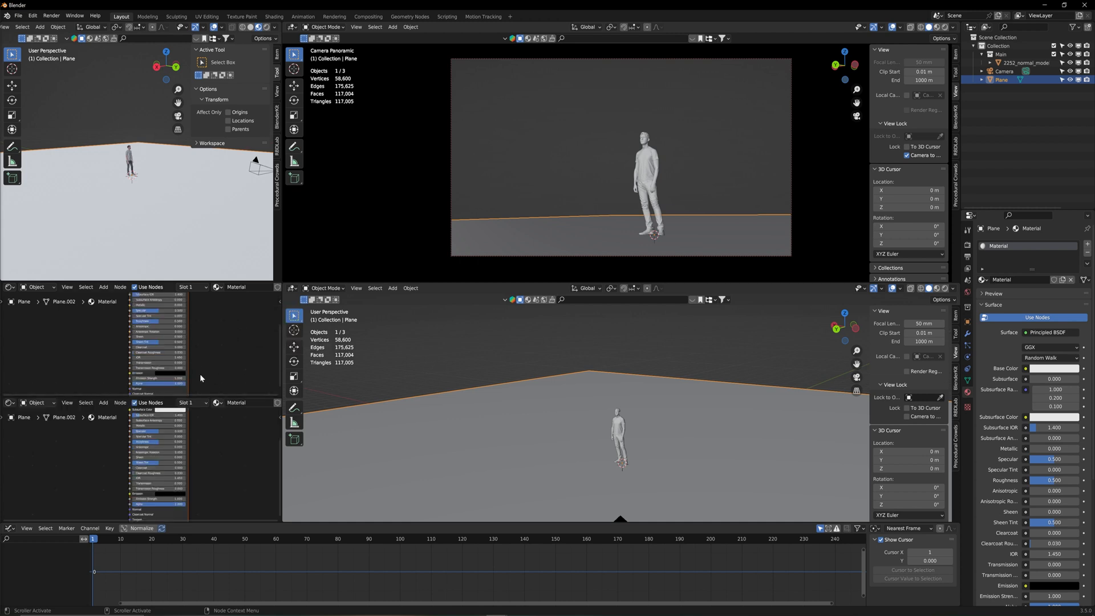
{"action": "right_click", "coordinate": [203, 398]}
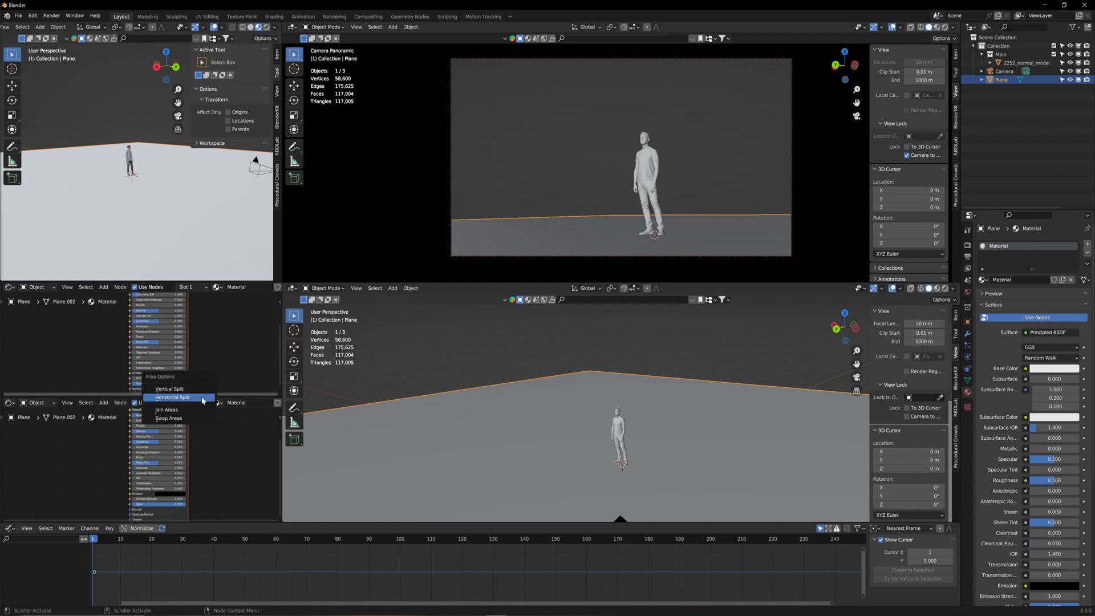
{"action": "left_click", "coordinate": [171, 410]}
{"action": "left_click", "coordinate": [199, 358]}
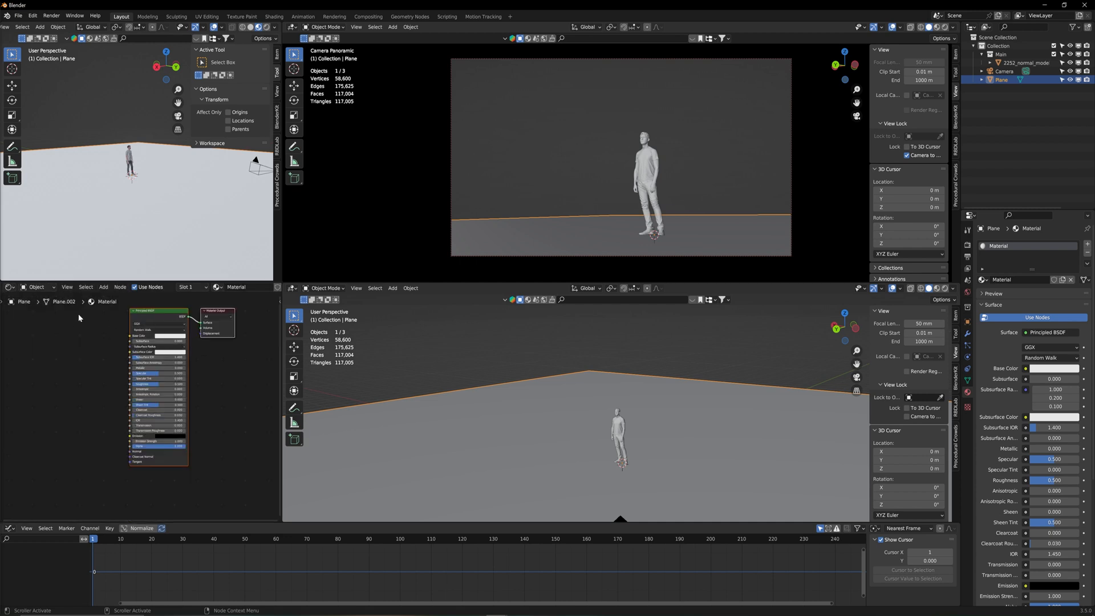
Set the node area to the Shader Editor and give the plane material's Principled BSDF a magenta Base Color
{"action": "left_click", "coordinate": [9, 288]}
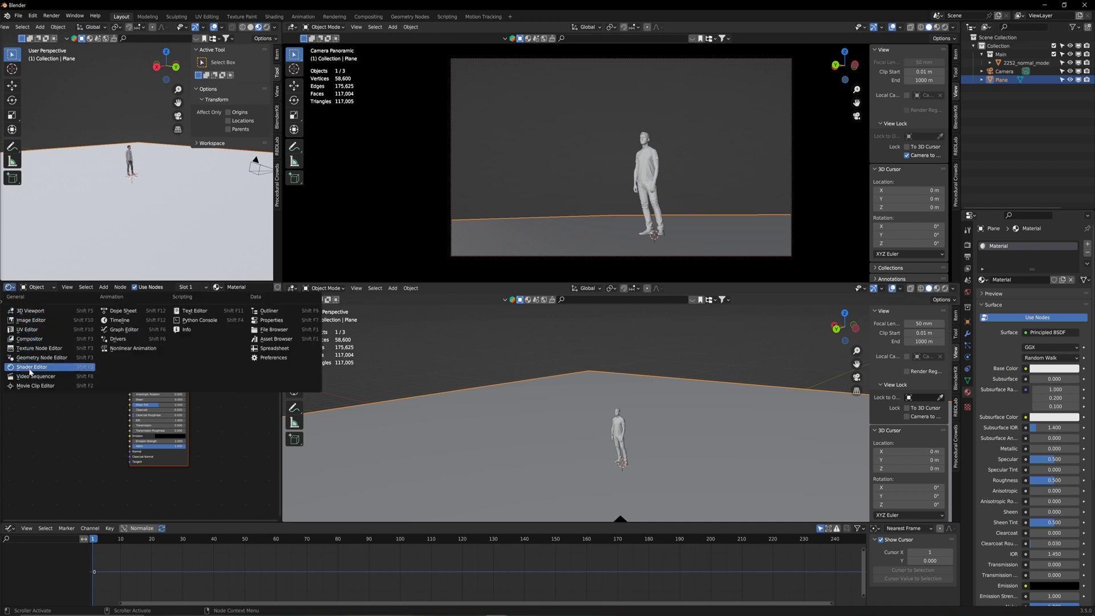
{"action": "left_click", "coordinate": [51, 368]}
{"action": "key", "text": "Home"}
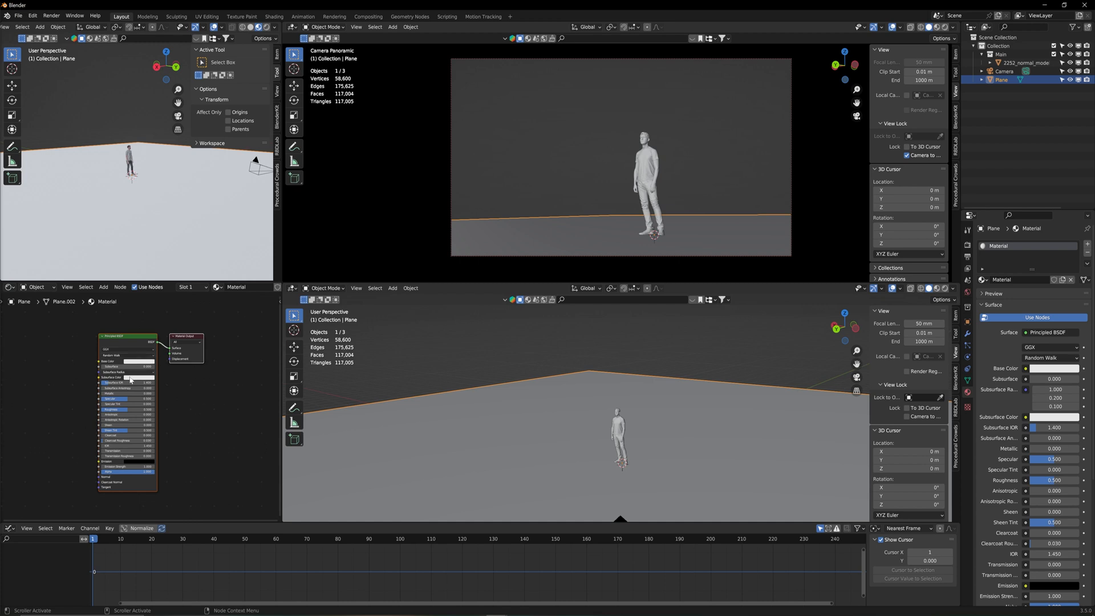
{"action": "left_click", "coordinate": [147, 361]}
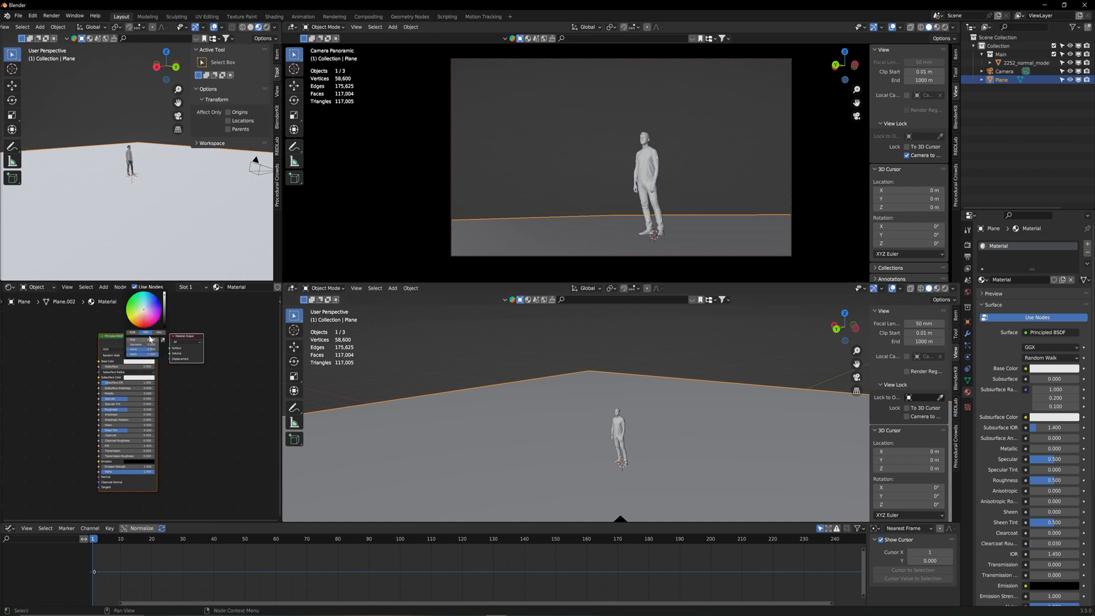
{"action": "left_click_drag", "start_coordinate": [146, 311], "coordinate": [157, 321]}
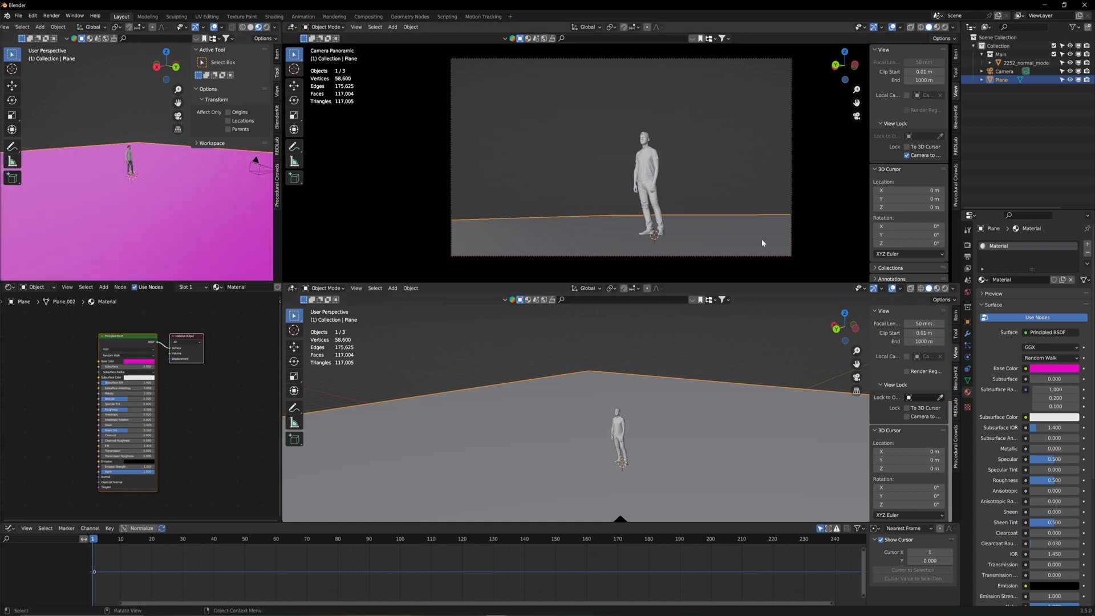
Try Rendered shading in the user-perspective viewport and leave that viewport in Material Preview
{"action": "left_click", "coordinate": [937, 288]}
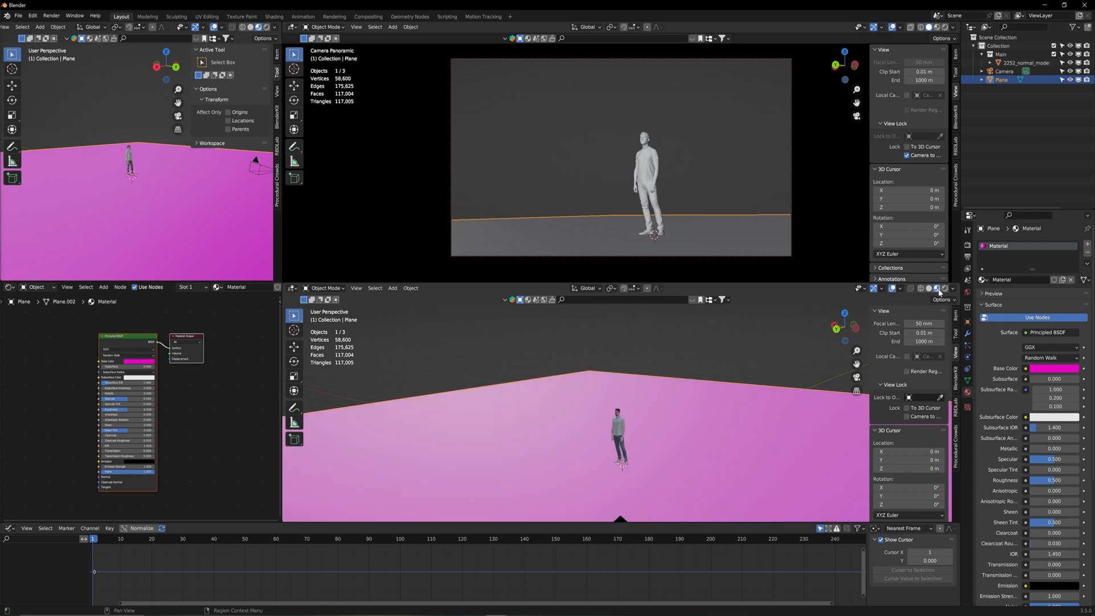
{"action": "left_click", "coordinate": [944, 288]}
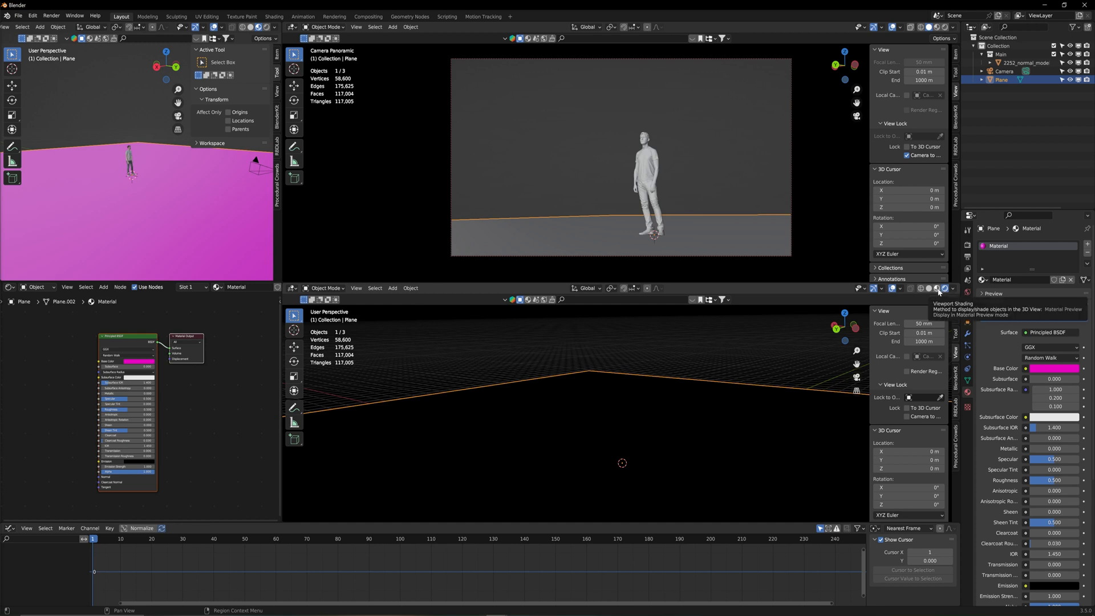
{"action": "left_click", "coordinate": [937, 288]}
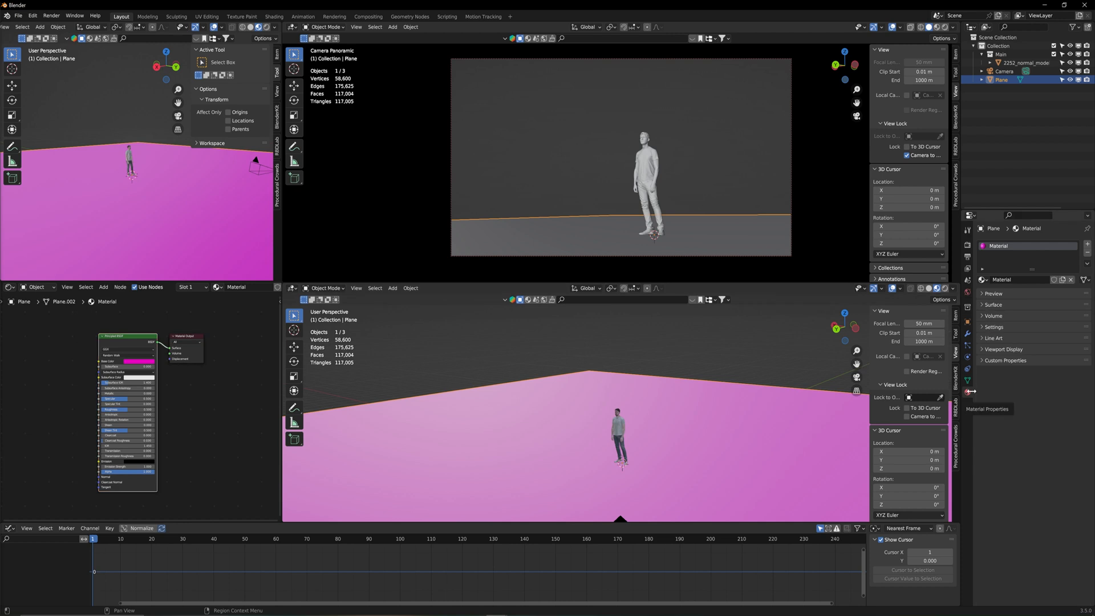
Set the plane material's Blend Mode to Alpha Hashed and open its Shadow Mode choices
{"action": "left_click", "coordinate": [983, 328]}
{"action": "left_click", "coordinate": [1048, 350]}
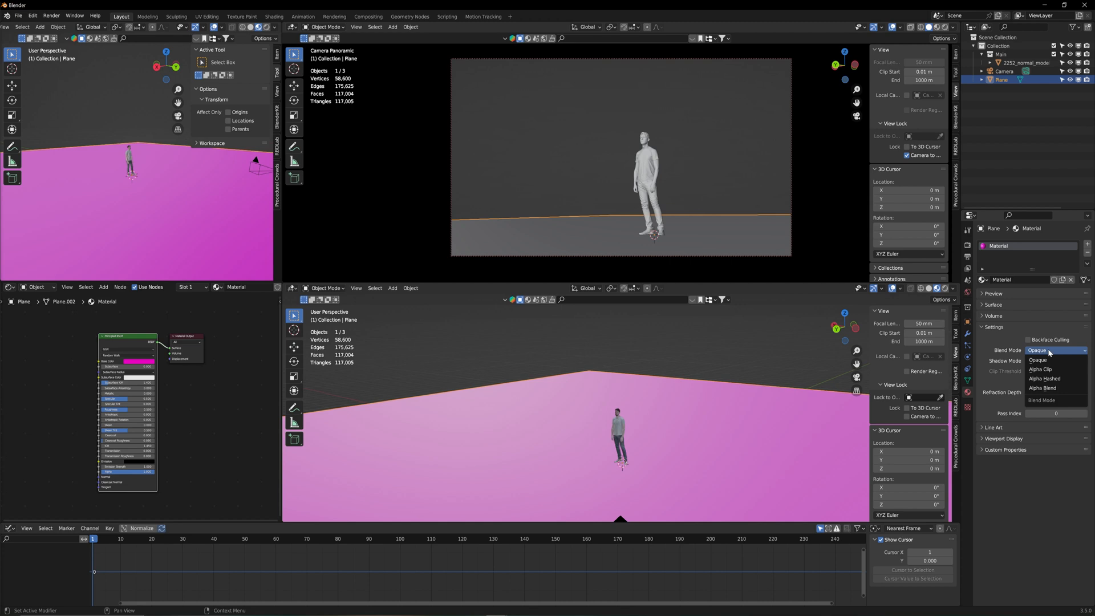
{"action": "left_click", "coordinate": [1046, 384]}
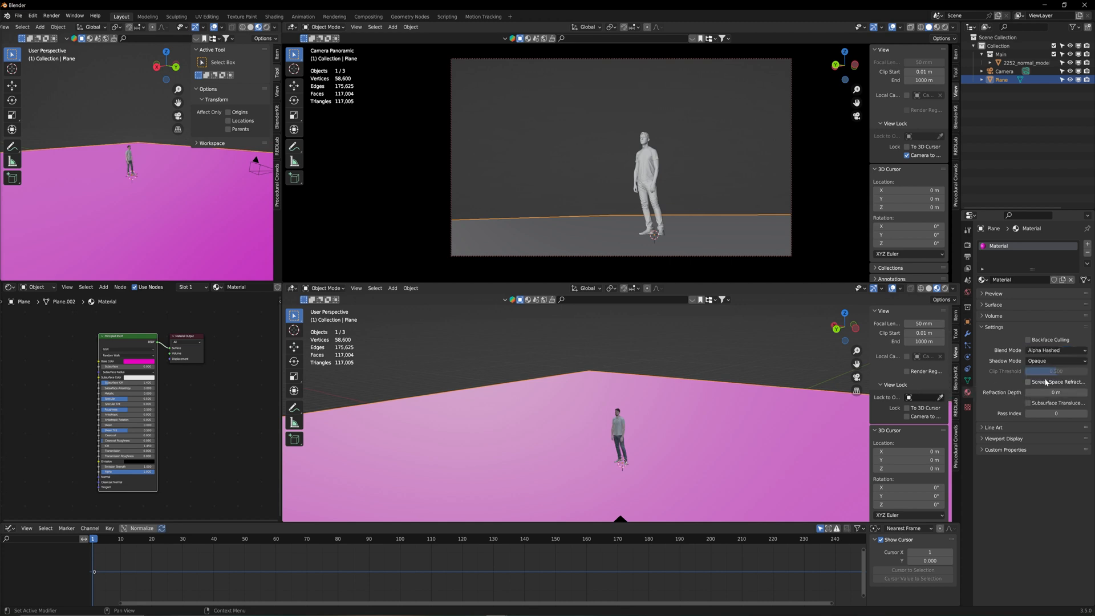
{"action": "left_click", "coordinate": [1043, 362]}
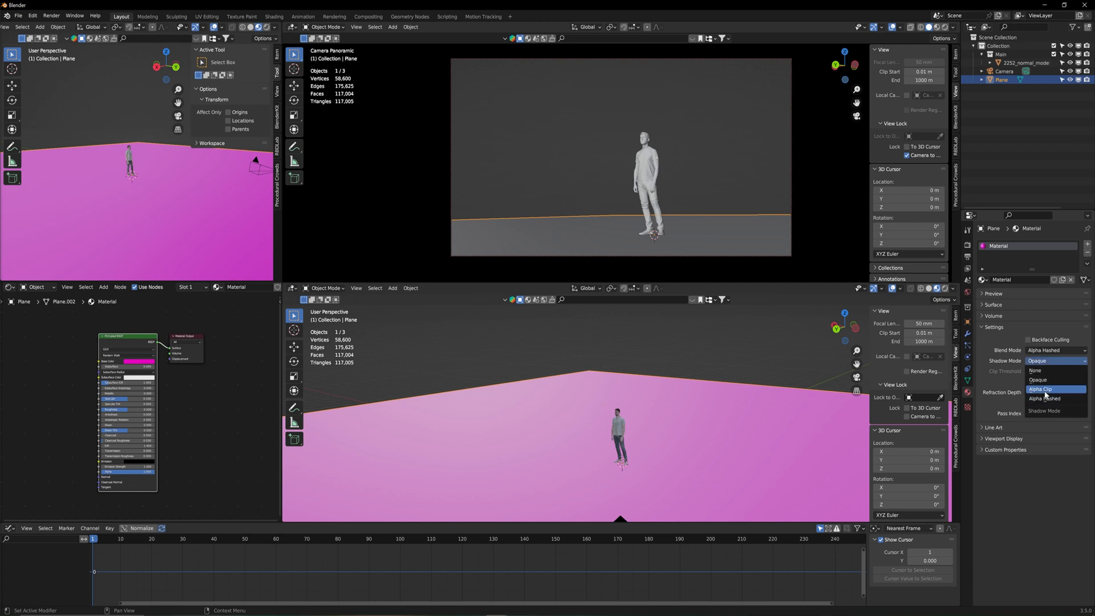
{"action": "left_click", "coordinate": [981, 327]}
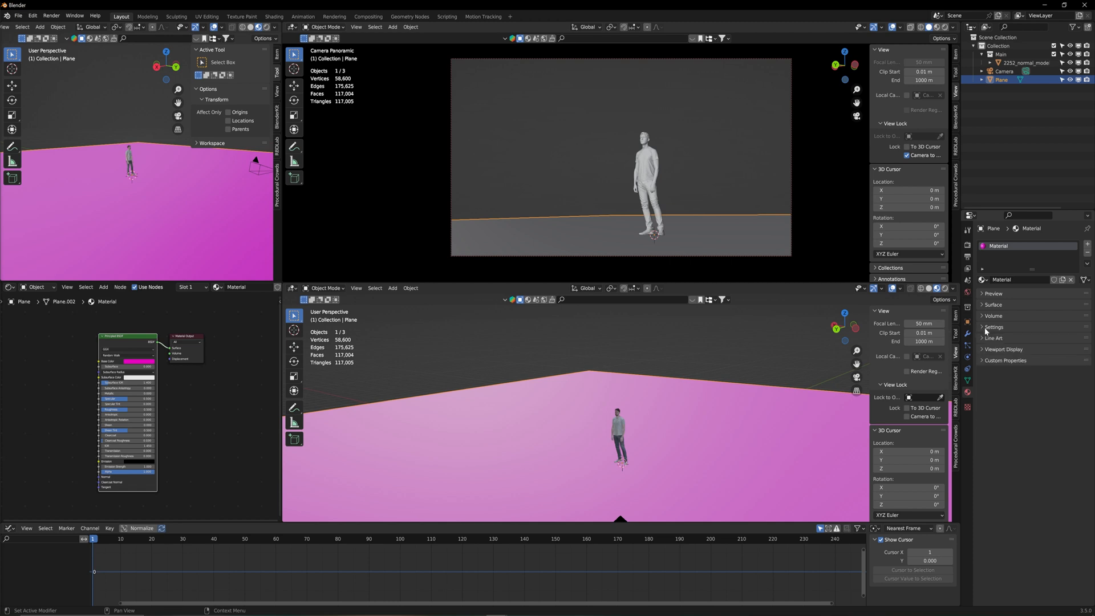
Set the scene's render engine back to Cycles
{"action": "left_click", "coordinate": [968, 246]}
{"action": "left_click", "coordinate": [1039, 245]}
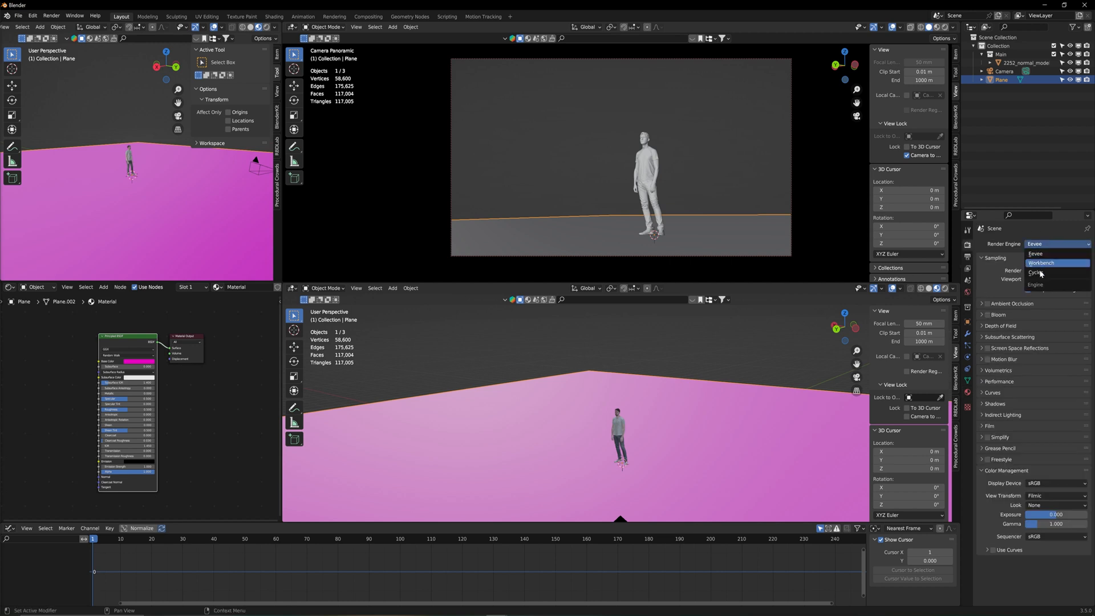
{"action": "left_click", "coordinate": [1039, 273]}
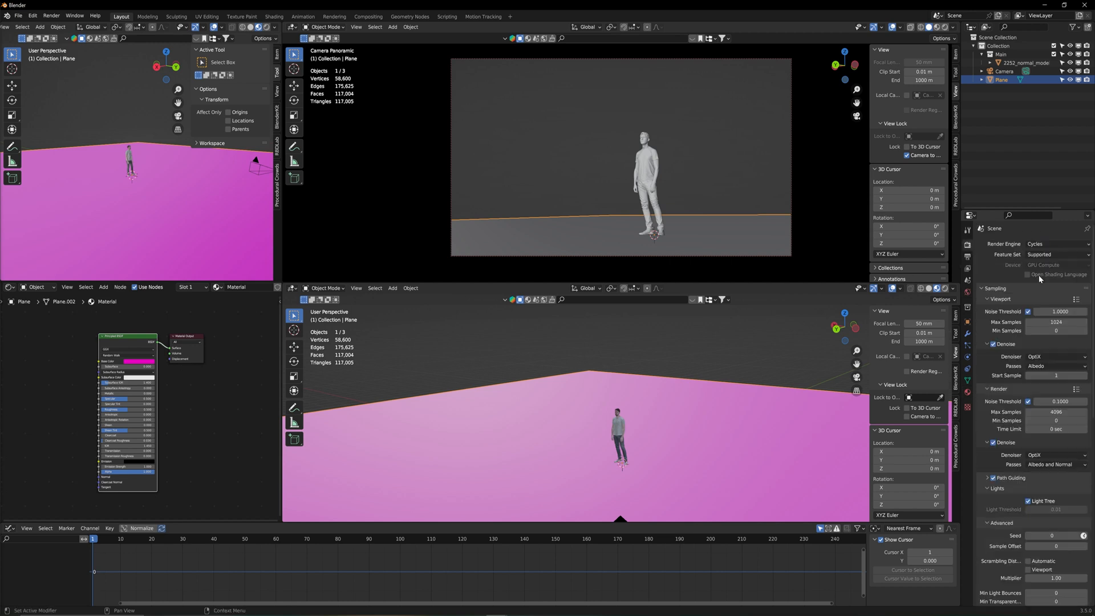
Rename both the plane object and its material to "puddles"
{"action": "double_click", "coordinate": [1002, 80]}
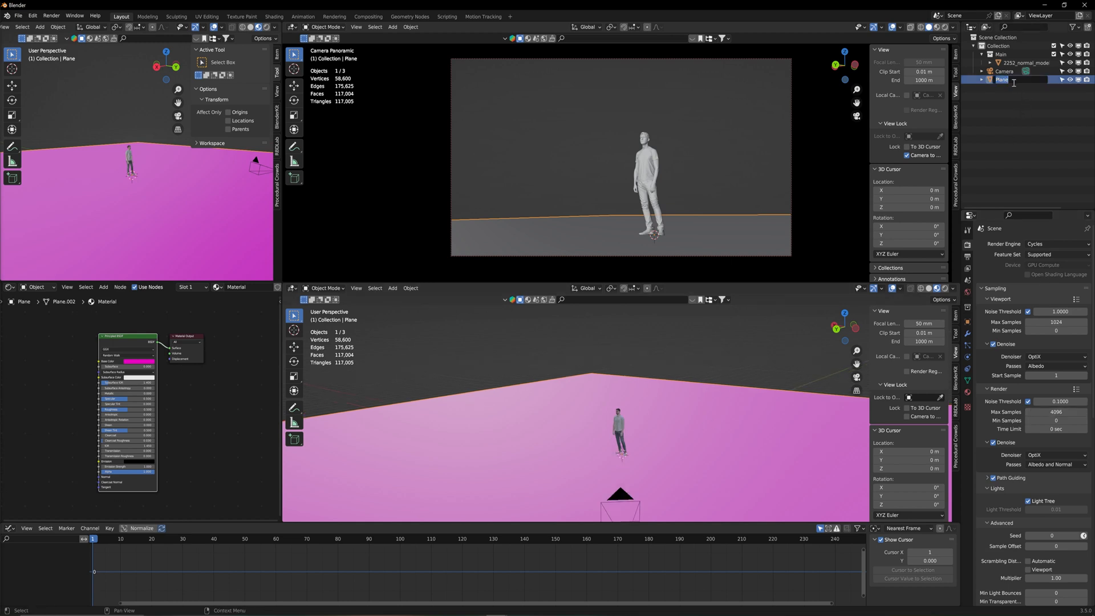
{"action": "type", "text": "puddles"}
{"action": "key", "text": "Return"}
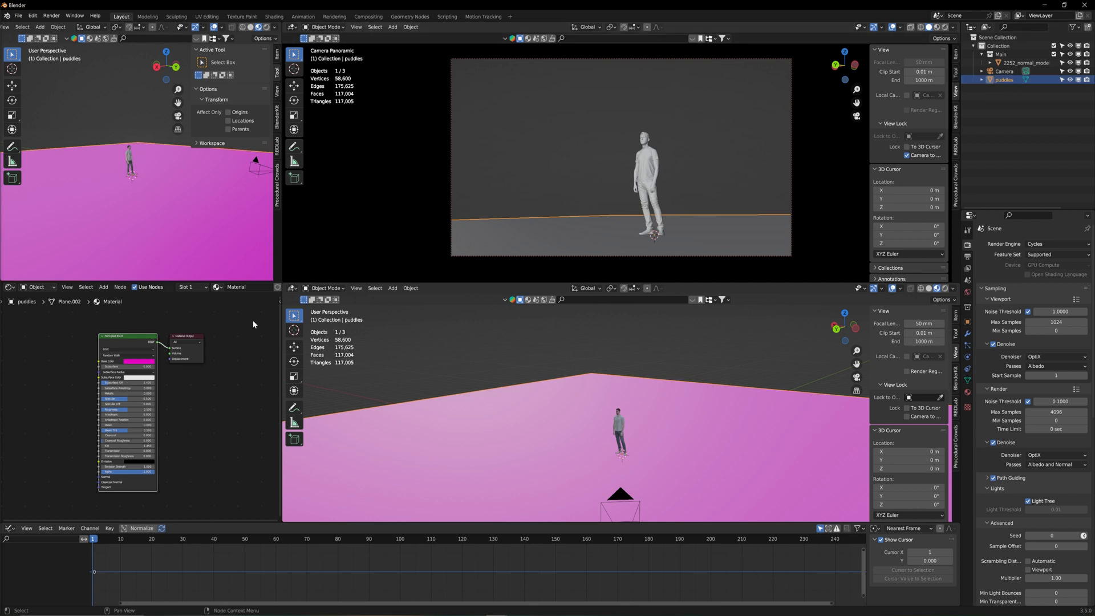
{"action": "double_click", "coordinate": [239, 286]}
{"action": "type", "text": "puddles"}
{"action": "key", "text": "Return"}
Add a second plane mesh and scale it up to match the extent of the puddles plane
{"action": "key", "text": "shift+a"}
{"action": "mouse_move", "coordinate": [651, 445]}
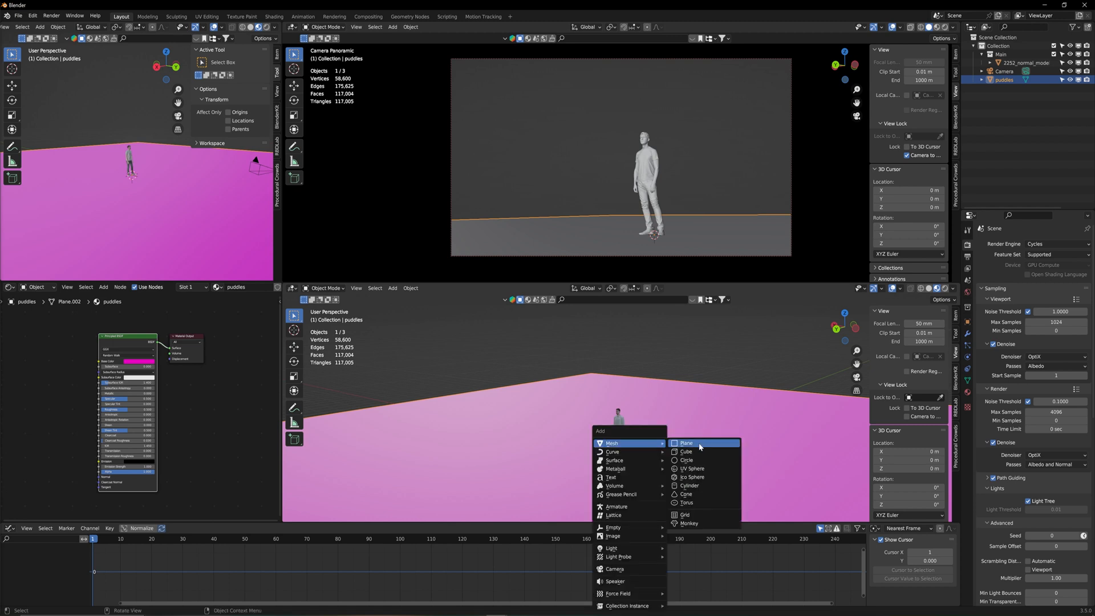
{"action": "left_click", "coordinate": [699, 443]}
{"action": "key", "text": "s"}
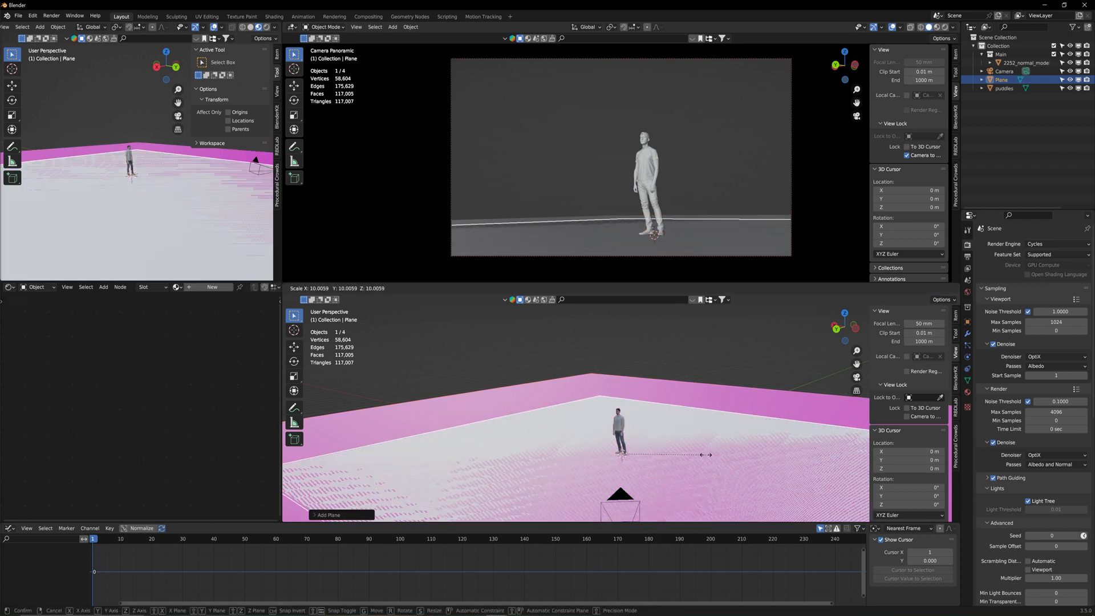
{"action": "left_click", "coordinate": [780, 447]}
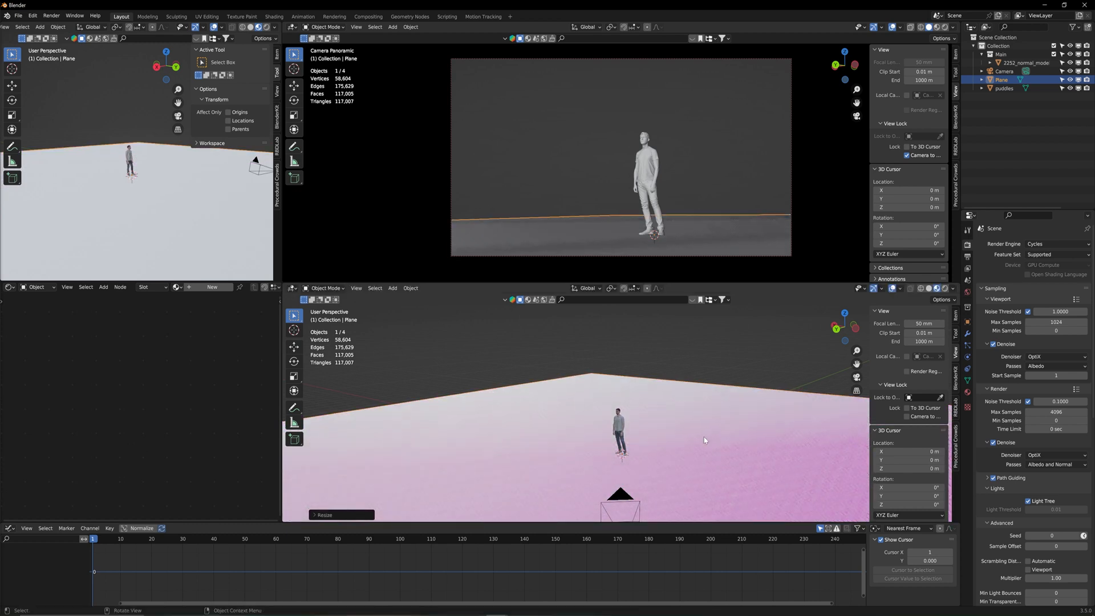
Lower the new plane about 0.001 m along Z, just beneath the puddles plane, and rename it "ground"
{"action": "key", "text": "g"}
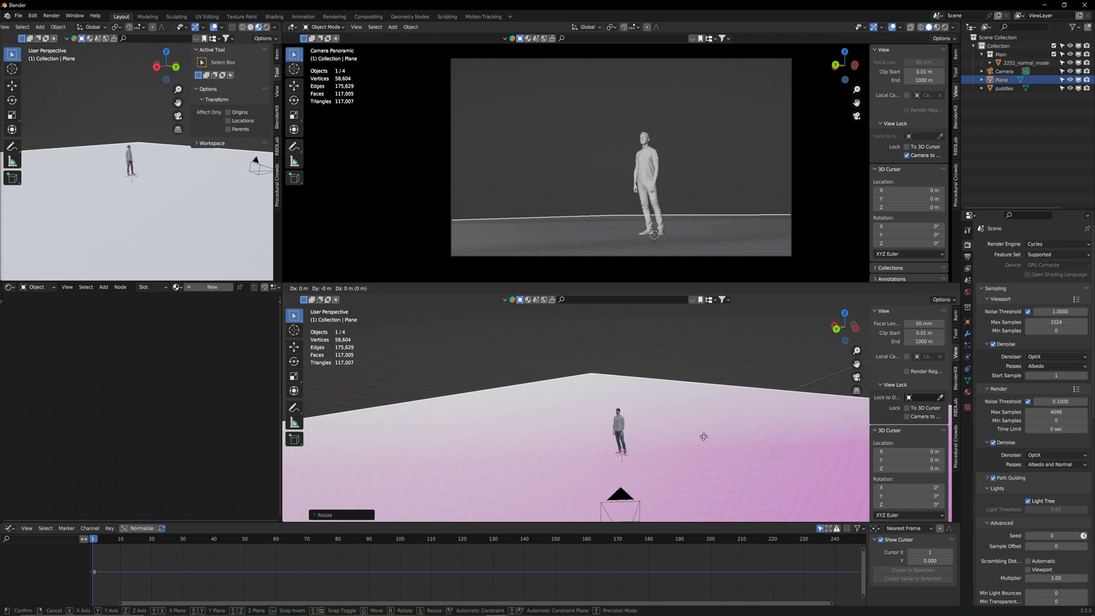
{"action": "key", "text": "z"}
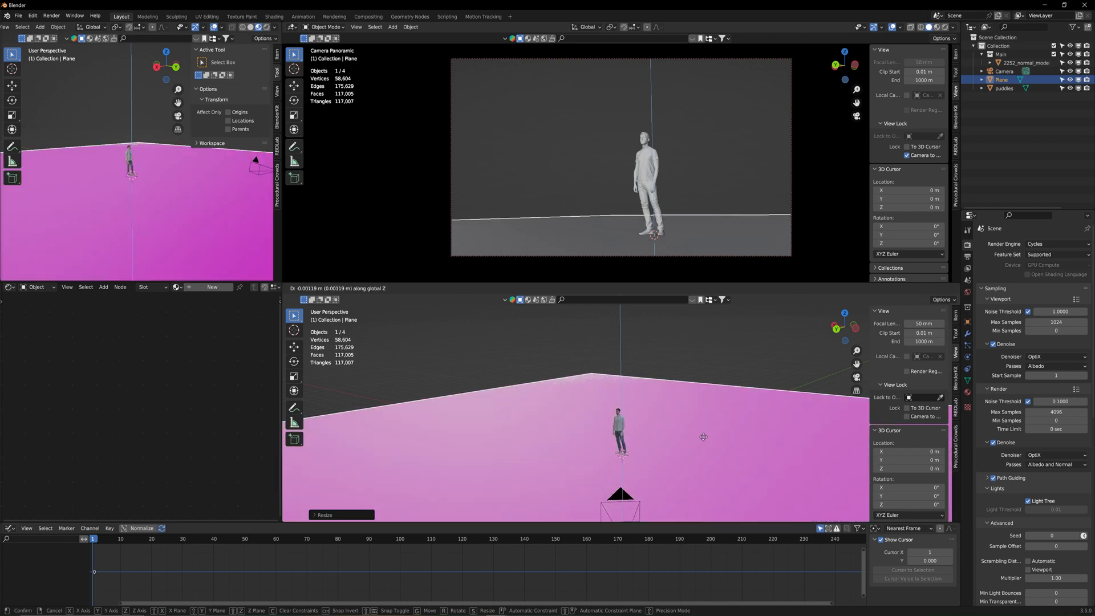
{"action": "left_click", "coordinate": [703, 436]}
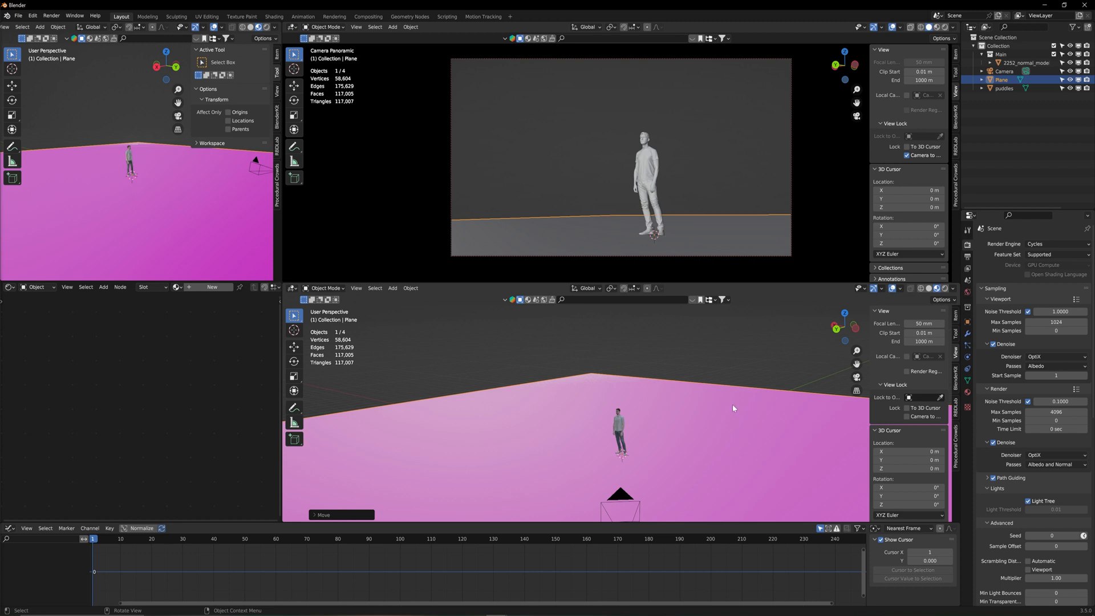
{"action": "double_click", "coordinate": [1026, 81]}
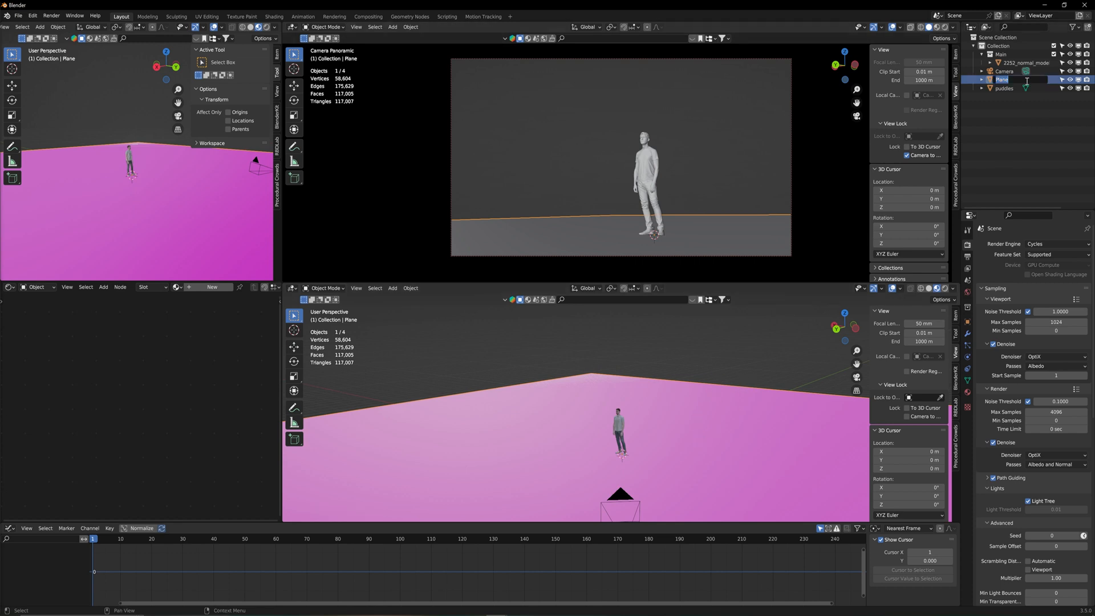
{"action": "type", "text": "ground"}
{"action": "key", "text": "Return"}
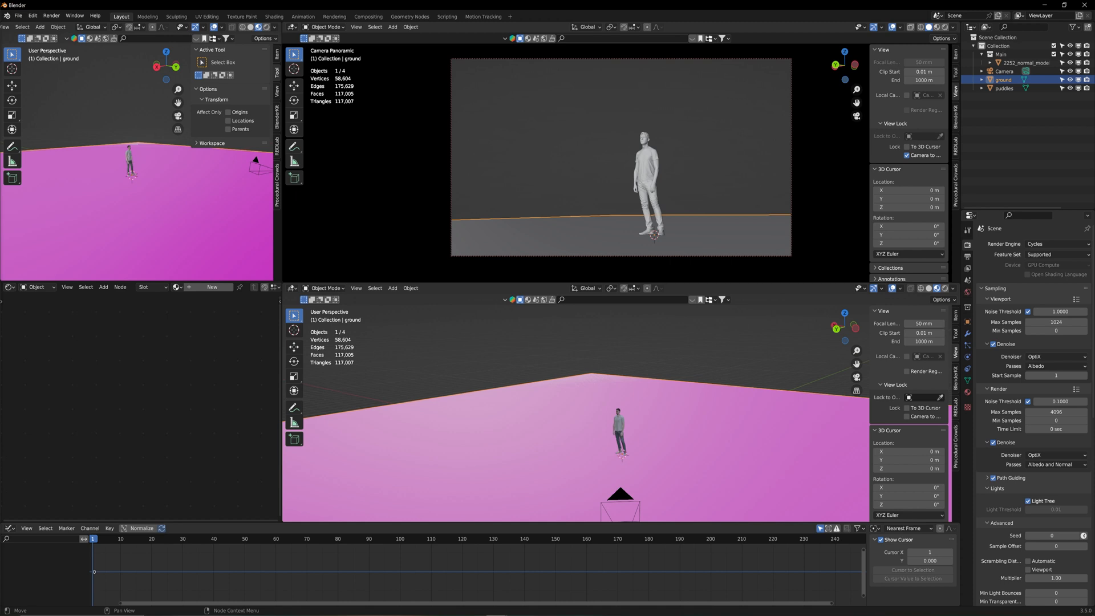
Select the puddles plane and switch the camera viewport to Rendered shading
{"action": "left_click_drag", "start_coordinate": [544, 437], "coordinate": [548, 431]}
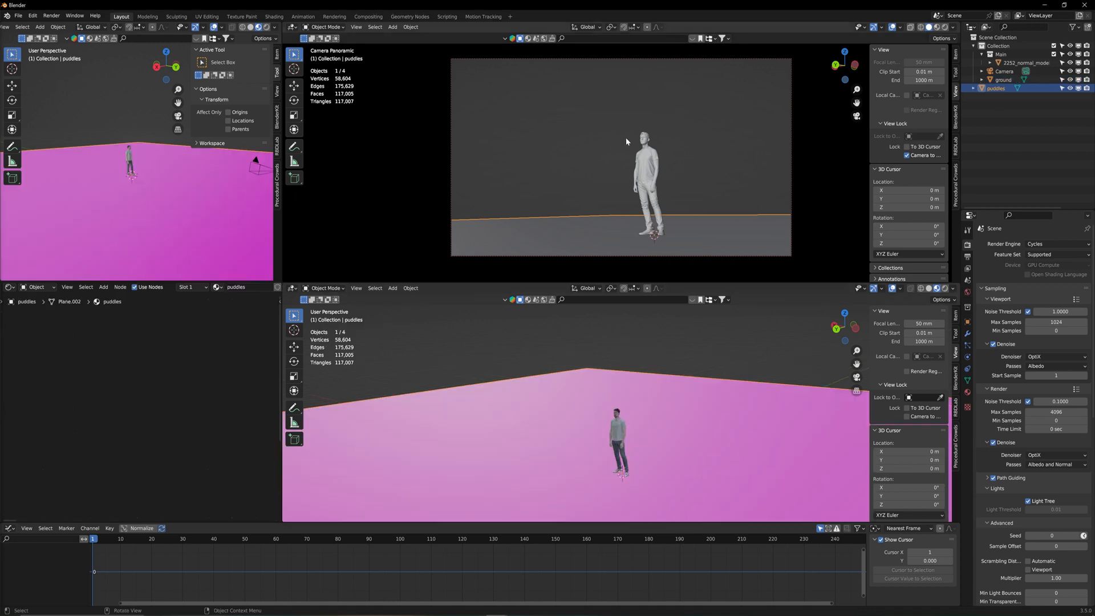
{"action": "left_click", "coordinate": [945, 27]}
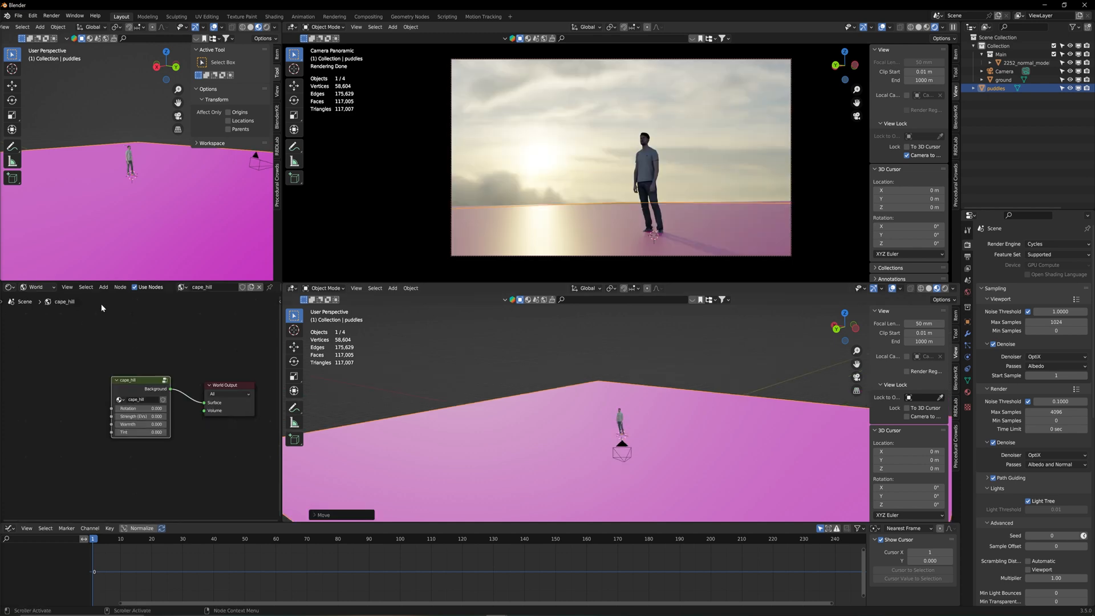
Switch the shader editor from World to Object and delete the Principled BSDF node from the puddles material
{"action": "left_click", "coordinate": [29, 288]}
{"action": "left_click", "coordinate": [27, 298]}
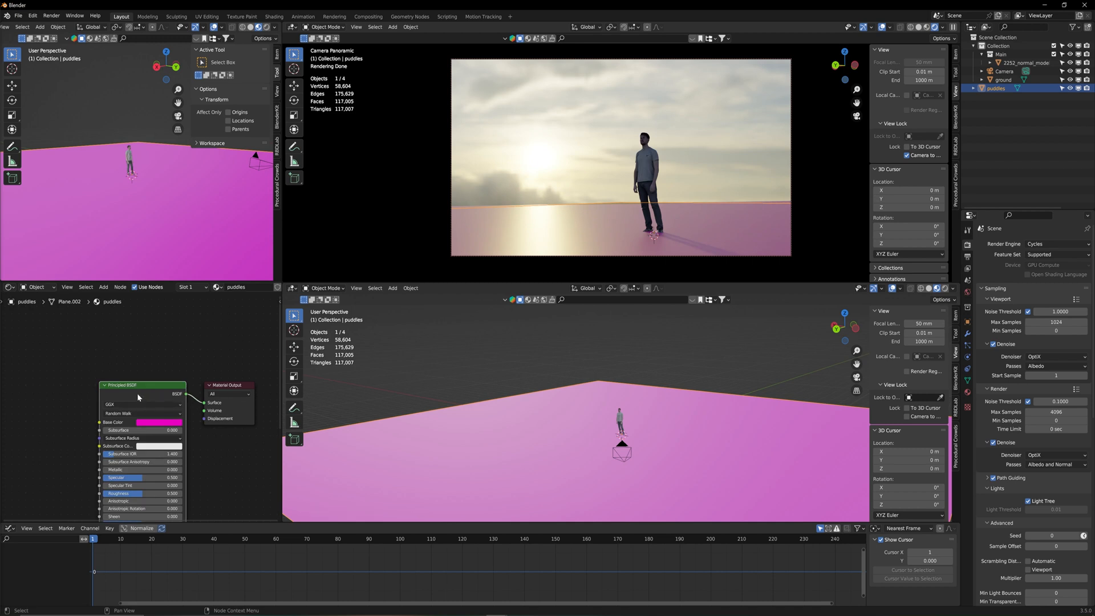
{"action": "left_click", "coordinate": [137, 392]}
{"action": "key", "text": "x"}
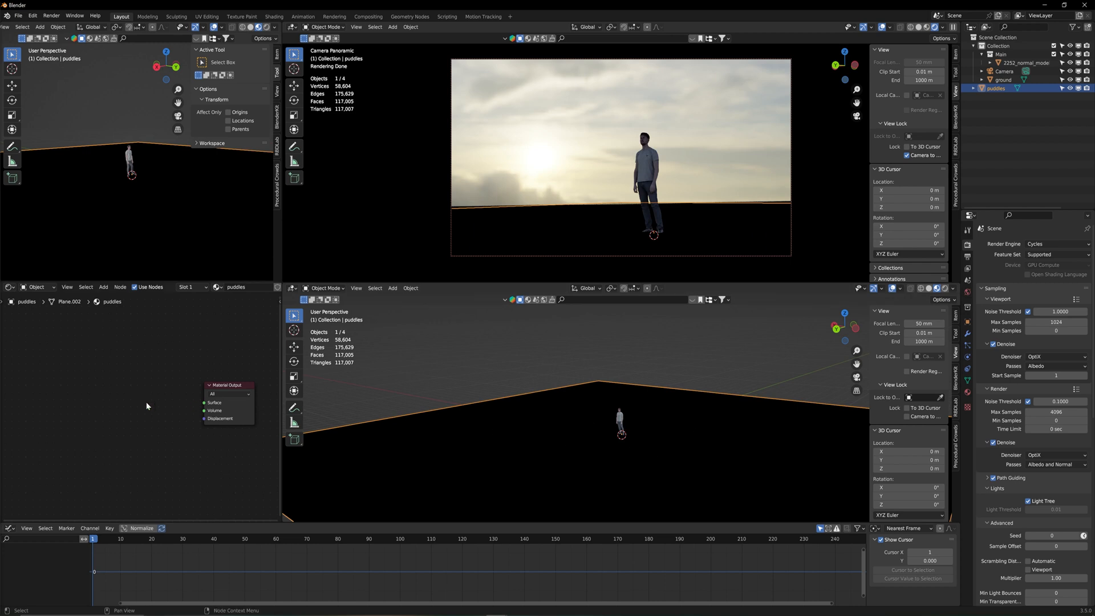
Add a Glass BSDF node and connect it to the Material Output's Surface input
{"action": "key", "text": "shift+a"}
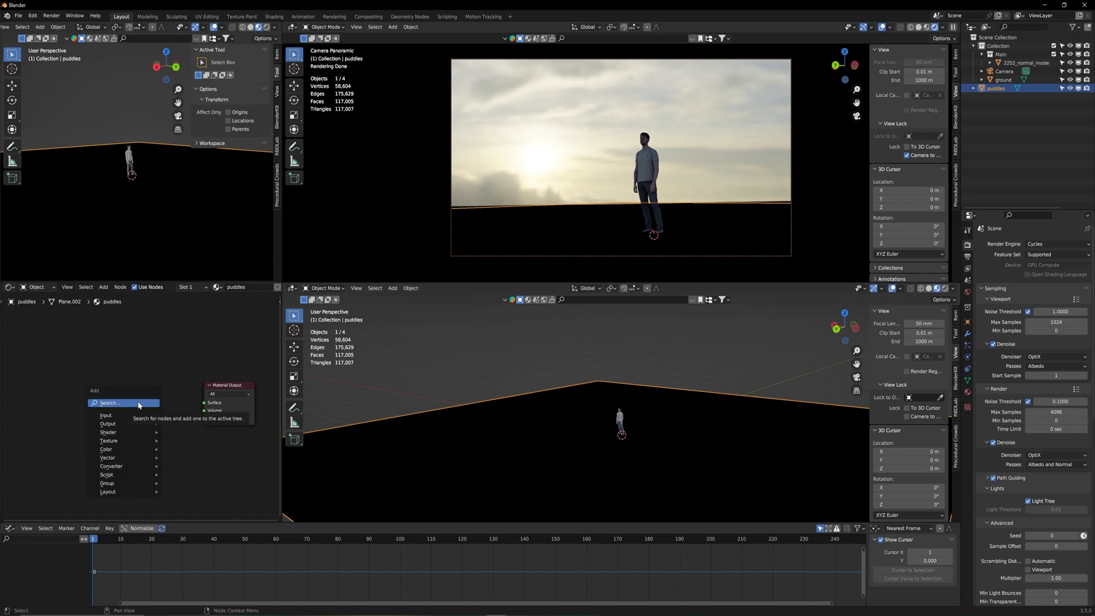
{"action": "left_click", "coordinate": [139, 404]}
{"action": "type", "text": "glass"}
{"action": "key", "text": "Return"}
{"action": "left_click", "coordinate": [132, 397]}
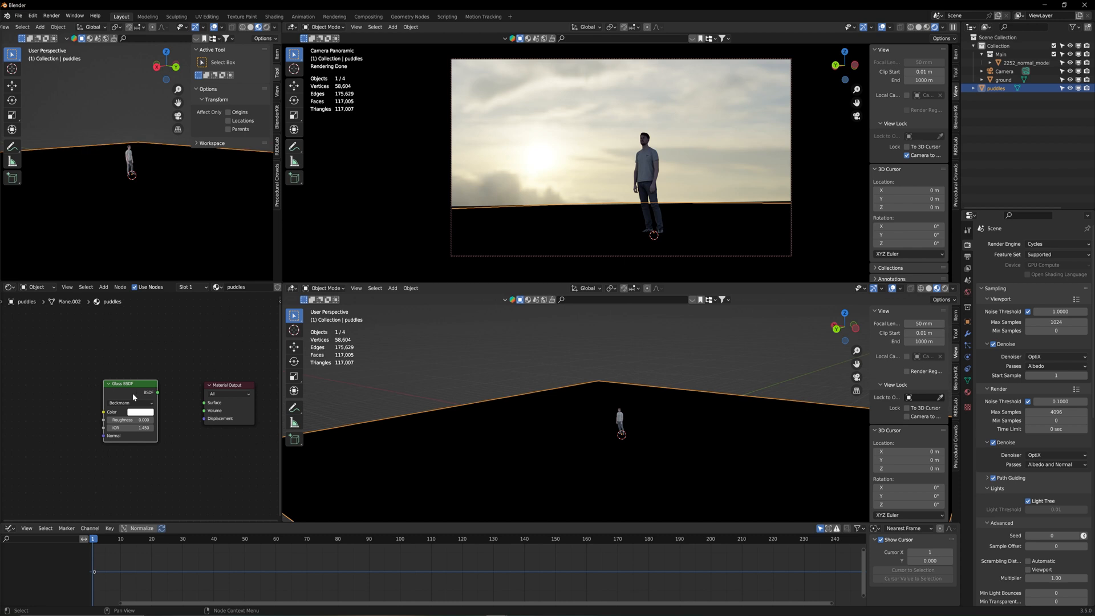
{"action": "left_click_drag", "start_coordinate": [132, 392], "coordinate": [205, 405]}
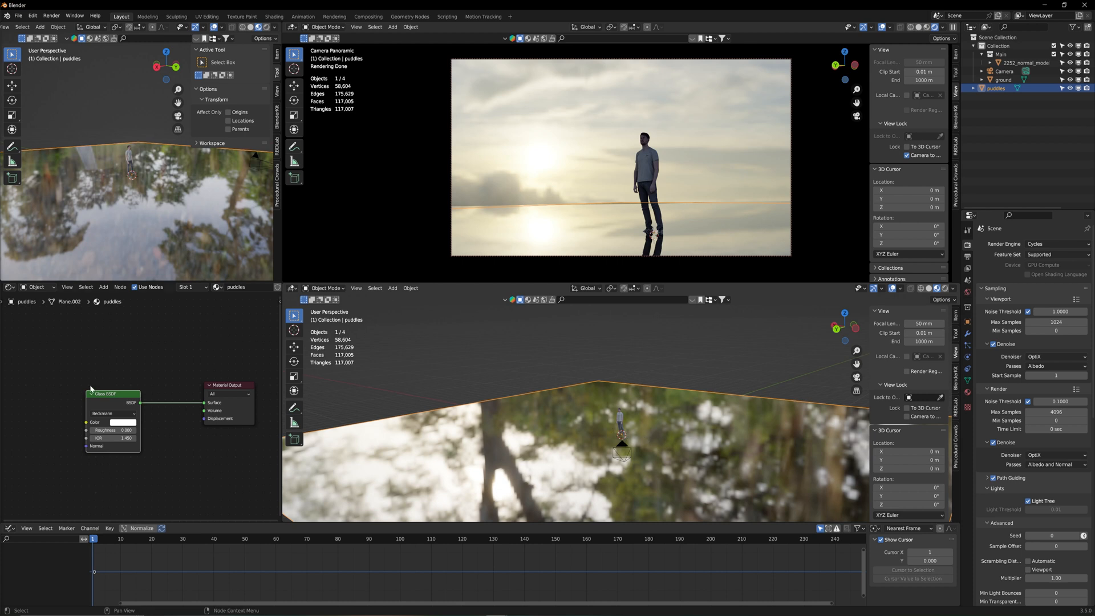
{"action": "left_click_drag", "start_coordinate": [115, 403], "coordinate": [112, 382]}
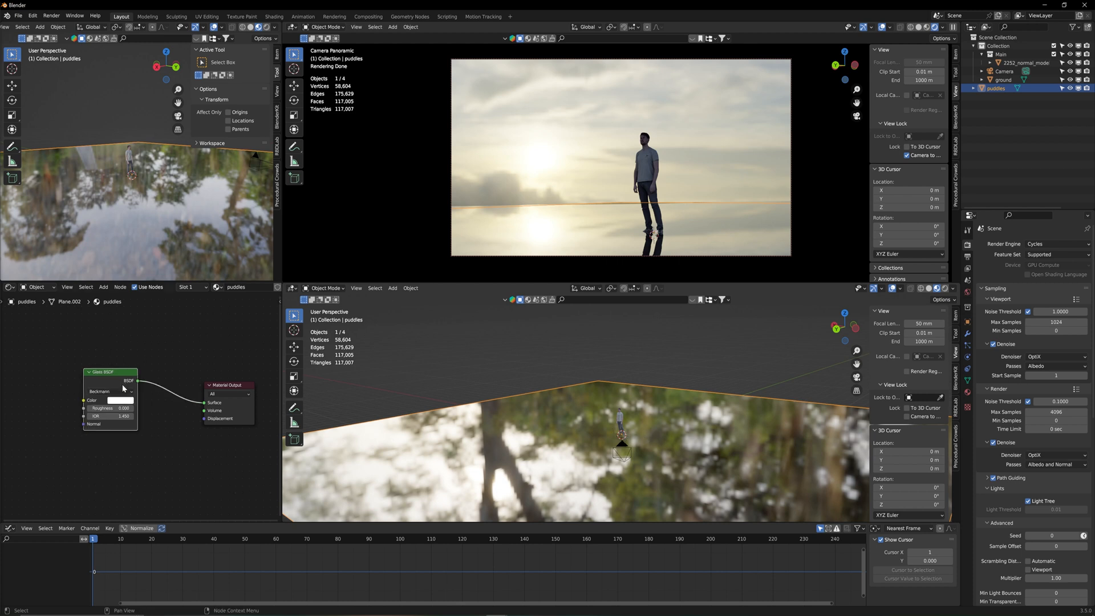
Add a Transparent BSDF below the Glass BSDF and combine both with a Mix Shader feeding the Material Output
{"action": "left_click", "coordinate": [119, 477]}
{"action": "key", "text": "shift+a"}
{"action": "left_click", "coordinate": [120, 477]}
{"action": "type", "text": "tra"}
{"action": "left_click", "coordinate": [130, 499]}
{"action": "left_click", "coordinate": [103, 466]}
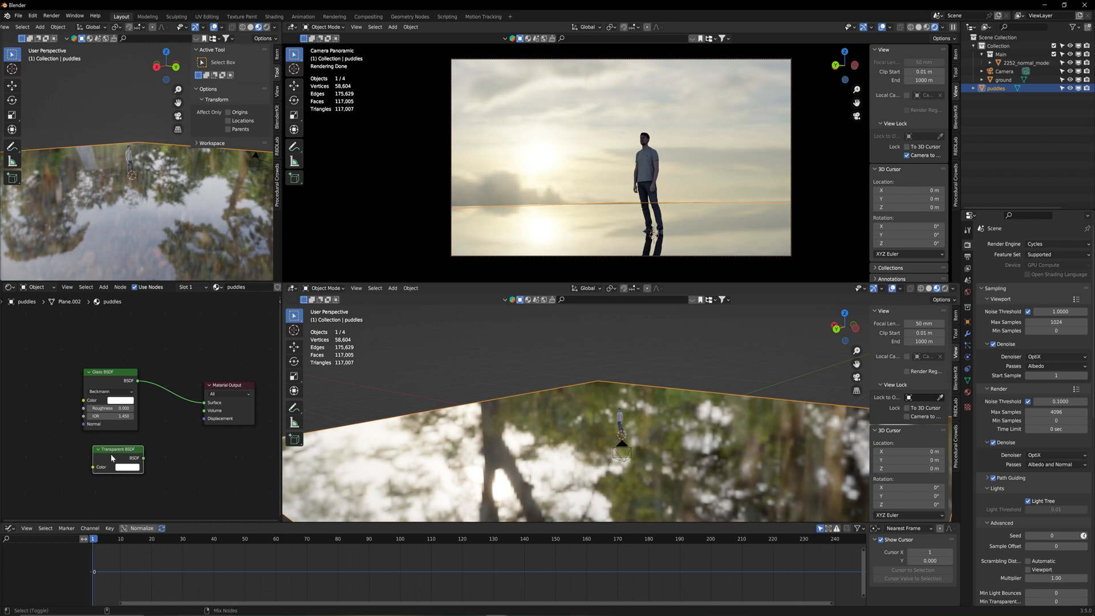
{"action": "right_click_drag", "start_coordinate": [111, 458], "coordinate": [109, 392], "text": "ctrl+shift"}
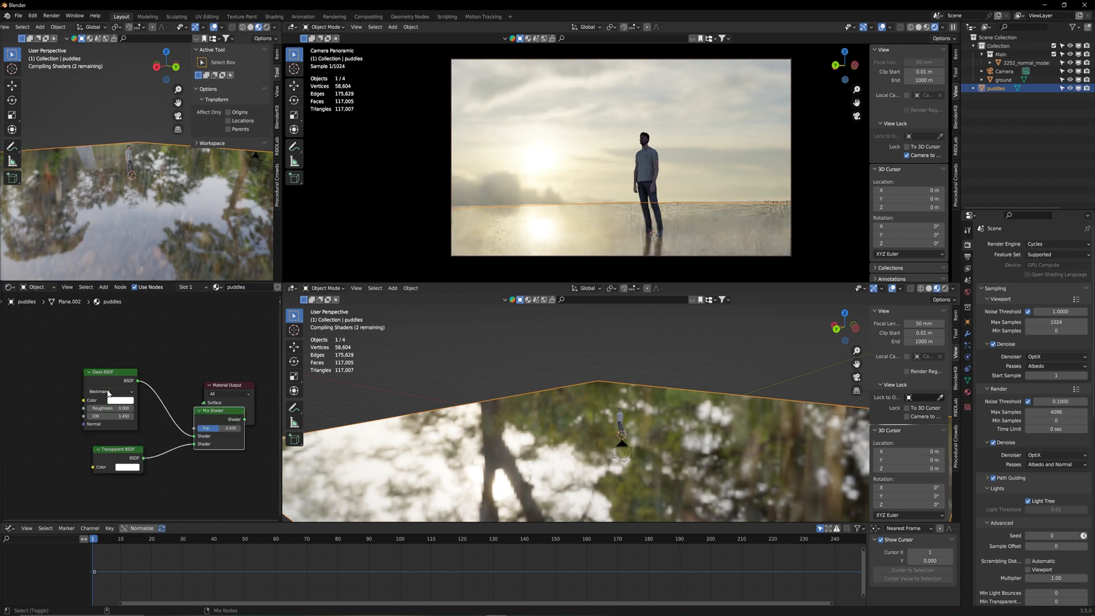
{"action": "left_click_drag", "start_coordinate": [231, 384], "coordinate": [256, 396]}
Arrange the Transparent BSDF above the Glass BSDF and reorder the Mix Shader inputs so Transparent is first and Glass second
{"action": "left_click", "coordinate": [78, 447]}
{"action": "left_click_drag", "start_coordinate": [111, 343], "coordinate": [97, 338]}
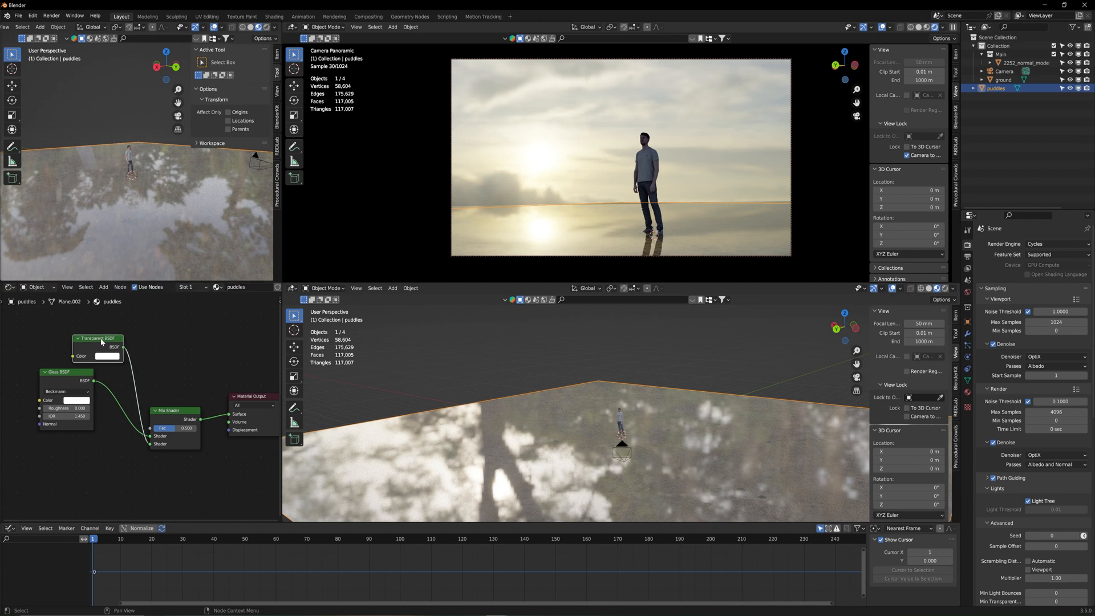
{"action": "left_click_drag", "start_coordinate": [65, 377], "coordinate": [65, 434]}
{"action": "left_click_drag", "start_coordinate": [151, 437], "coordinate": [150, 445]}
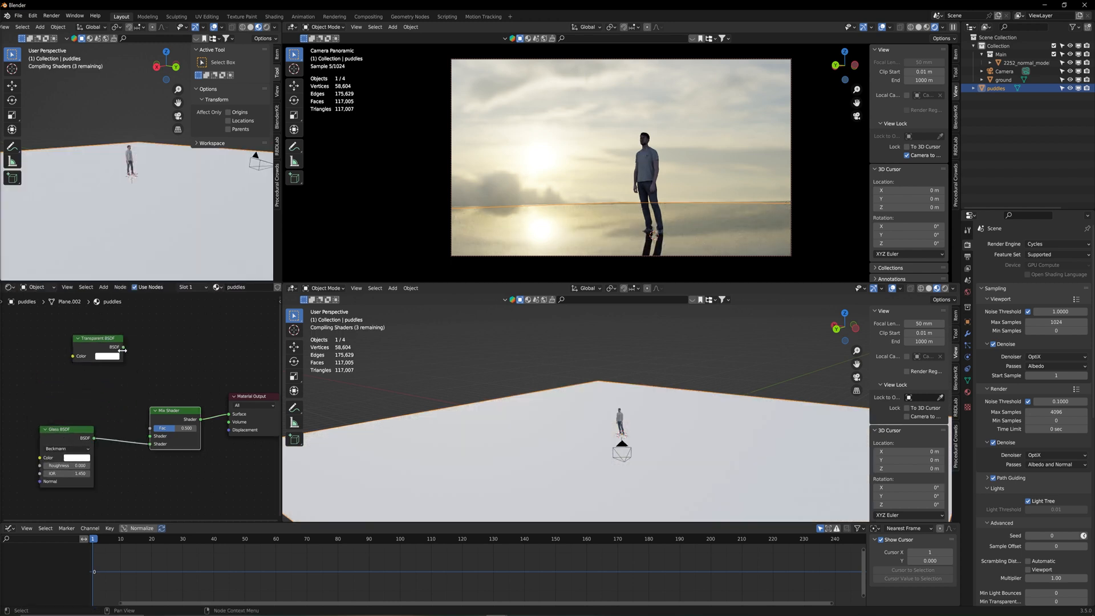
{"action": "left_click_drag", "start_coordinate": [122, 348], "coordinate": [182, 395]}
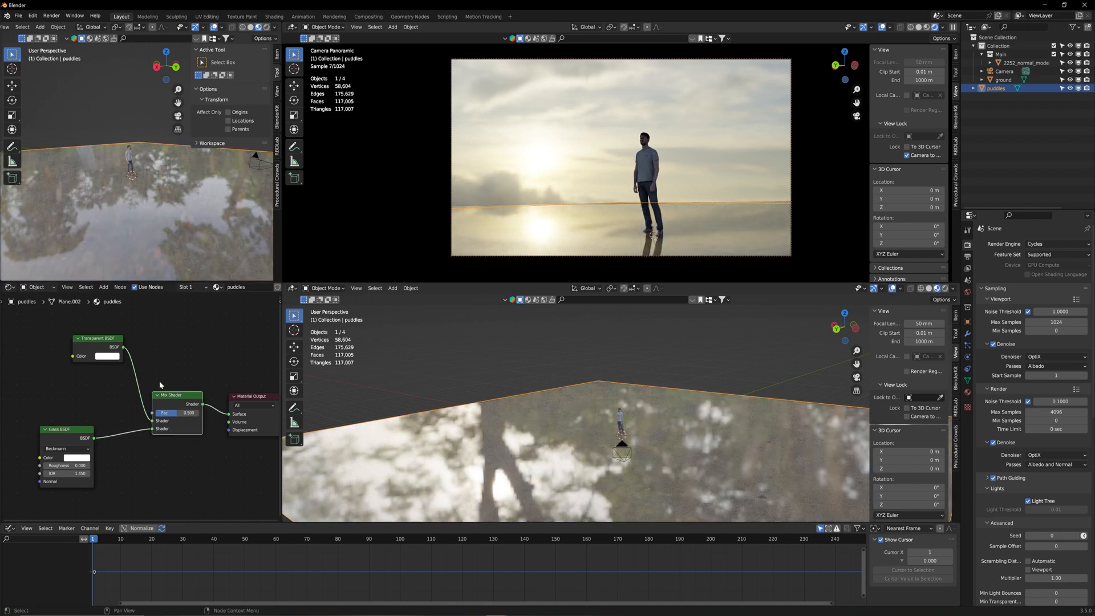
{"action": "left_click_drag", "start_coordinate": [102, 346], "coordinate": [72, 360]}
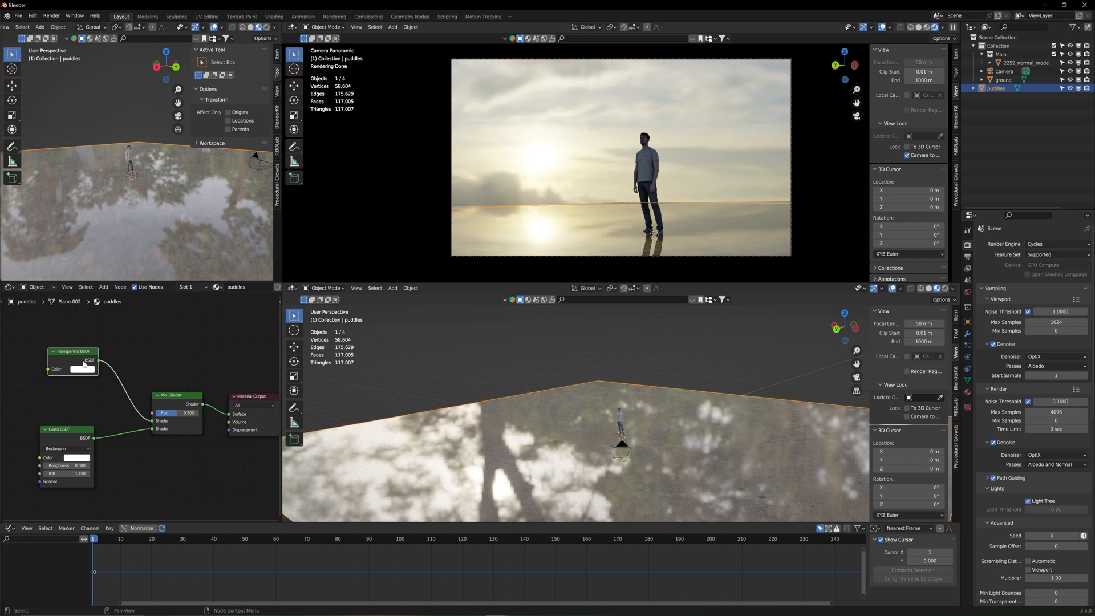
{"action": "left_click_drag", "start_coordinate": [89, 369], "coordinate": [86, 375]}
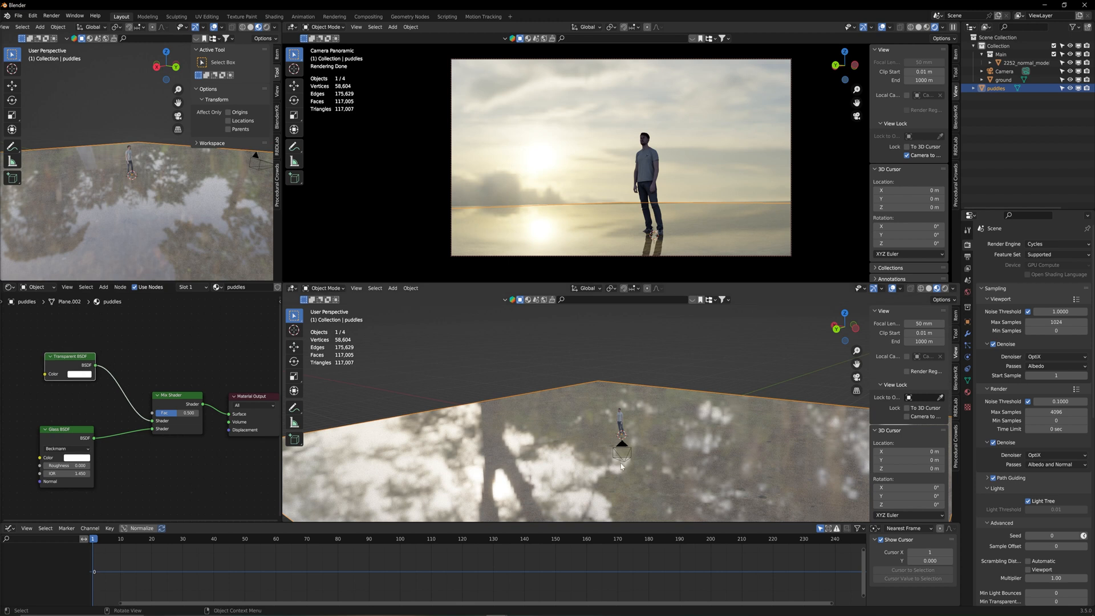
Add a Noise Texture node beside the shaders and preview its Fac output on the puddles plane
{"action": "middle_click_drag", "start_coordinate": [642, 456], "coordinate": [574, 443]}
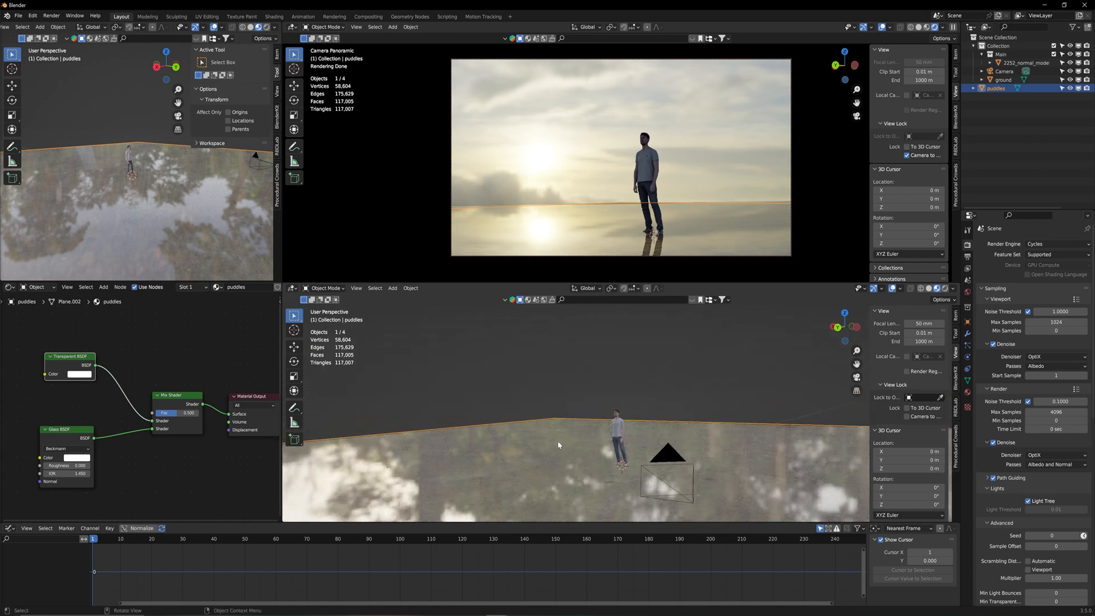
{"action": "mouse_move", "coordinate": [560, 456]}
{"action": "middle_mouse_down"}
{"action": "mouse_move", "coordinate": [565, 471]}
{"action": "mouse_move", "coordinate": [587, 471]}
{"action": "mouse_move", "coordinate": [566, 471]}
{"action": "middle_mouse_up"}
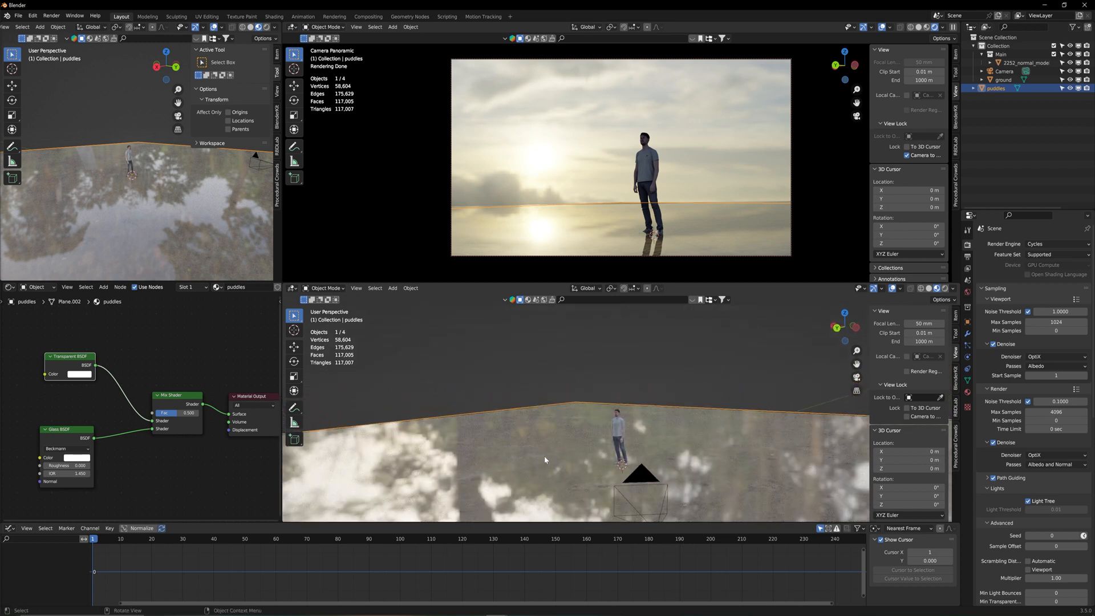
{"action": "middle_click_drag", "start_coordinate": [94, 393], "coordinate": [161, 404]}
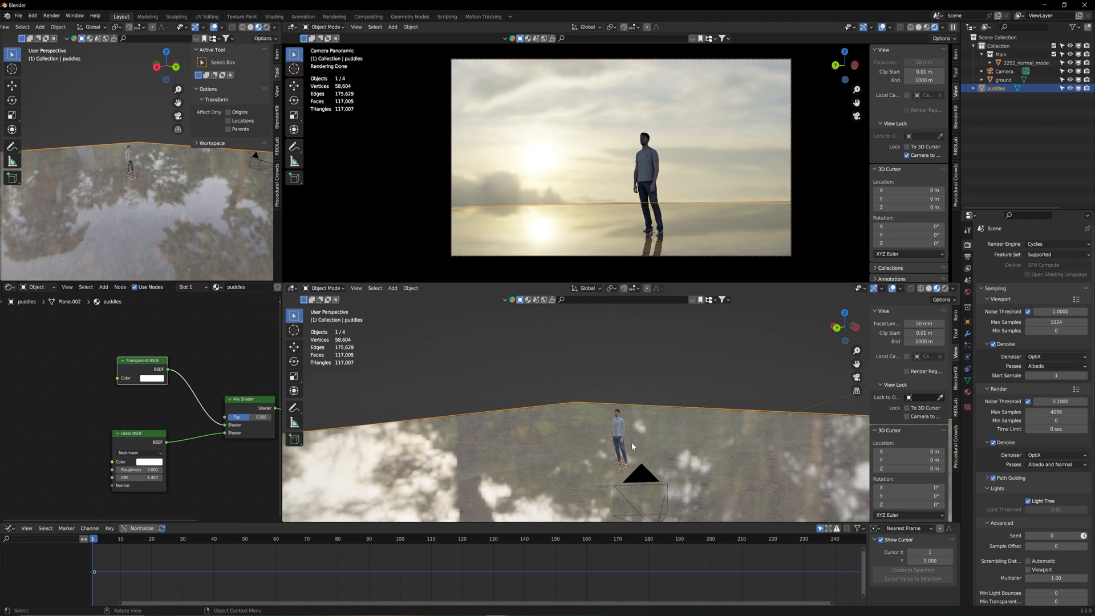
{"action": "key", "text": "shift+a"}
{"action": "left_click", "coordinate": [61, 386]}
{"action": "type", "text": "noi"}
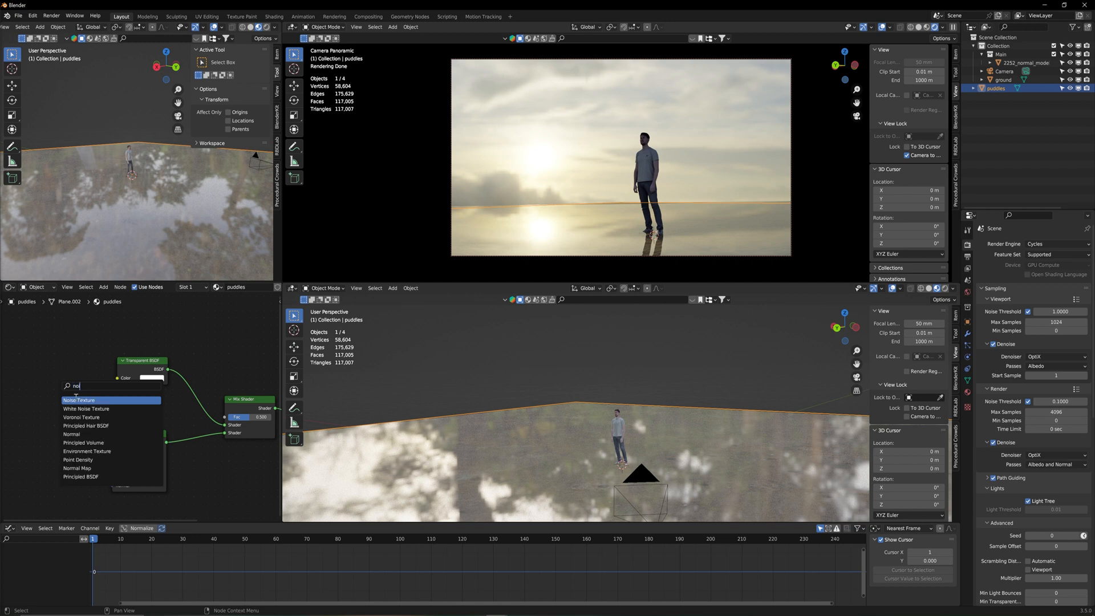
{"action": "left_click", "coordinate": [76, 398]}
{"action": "left_click", "coordinate": [56, 370]}
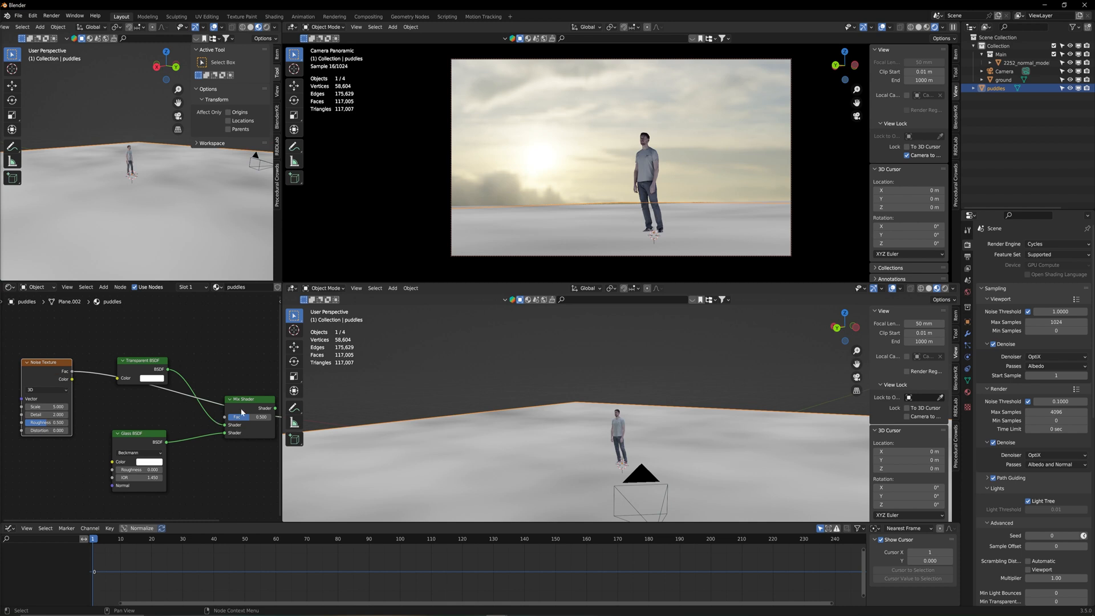
{"action": "mouse_move", "coordinate": [241, 411]}
{"action": "middle_mouse_down"}
{"action": "mouse_move", "coordinate": [137, 410]}
{"action": "mouse_move", "coordinate": [229, 424]}
{"action": "middle_mouse_up"}
{"action": "middle_click_drag", "start_coordinate": [636, 468], "coordinate": [605, 463]}
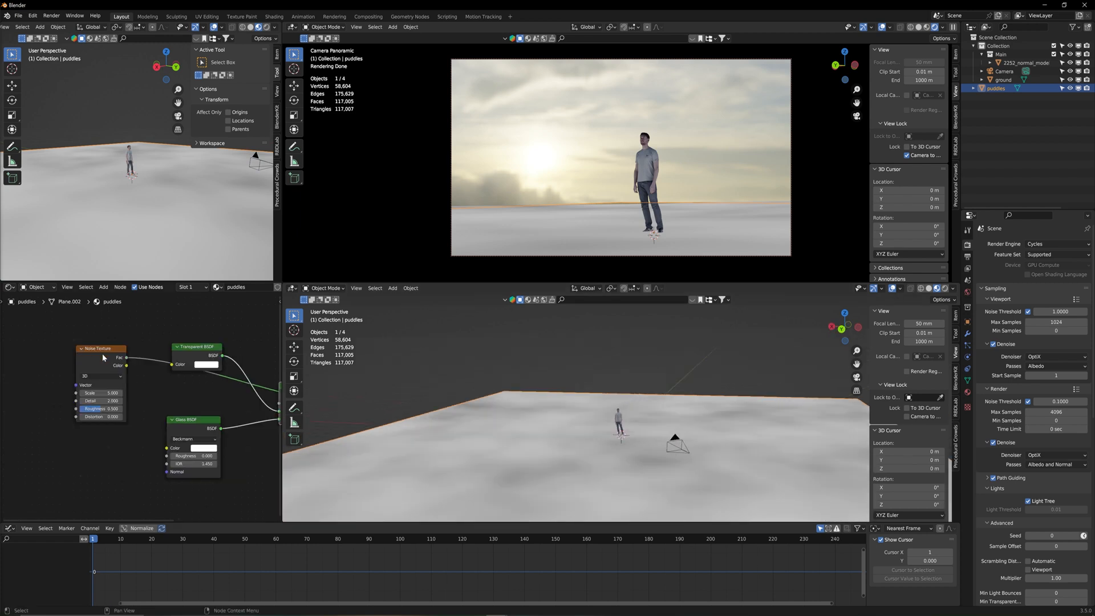
Insert a ColorRamp after the Noise Texture and bring its black and white stops close together for a high-contrast mask
{"action": "left_click_drag", "start_coordinate": [103, 352], "coordinate": [25, 359]}
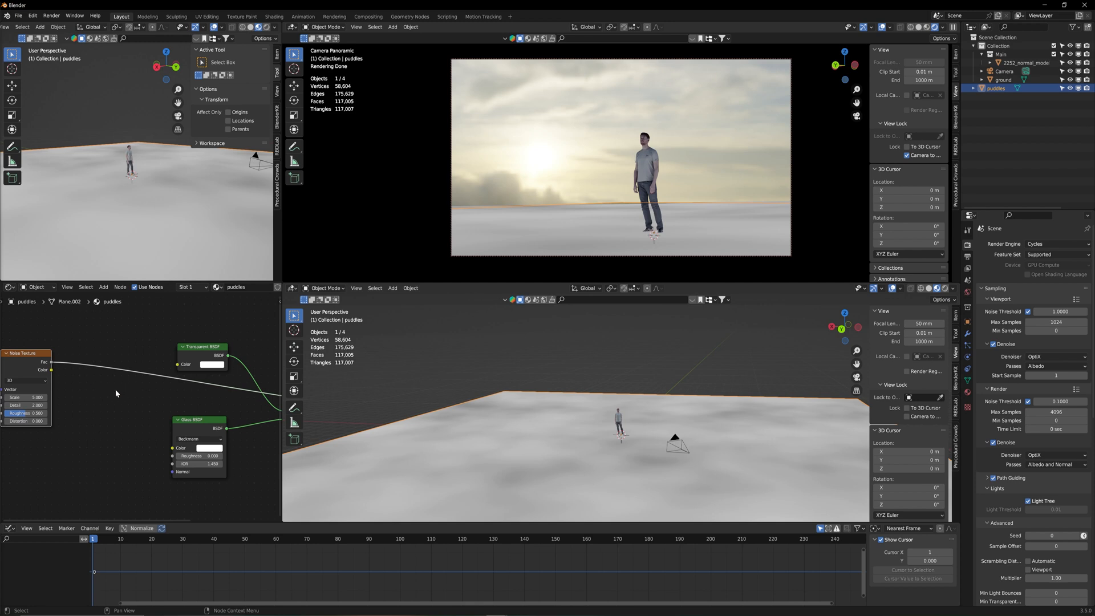
{"action": "key", "text": "shift+a"}
{"action": "type", "text": "c"}
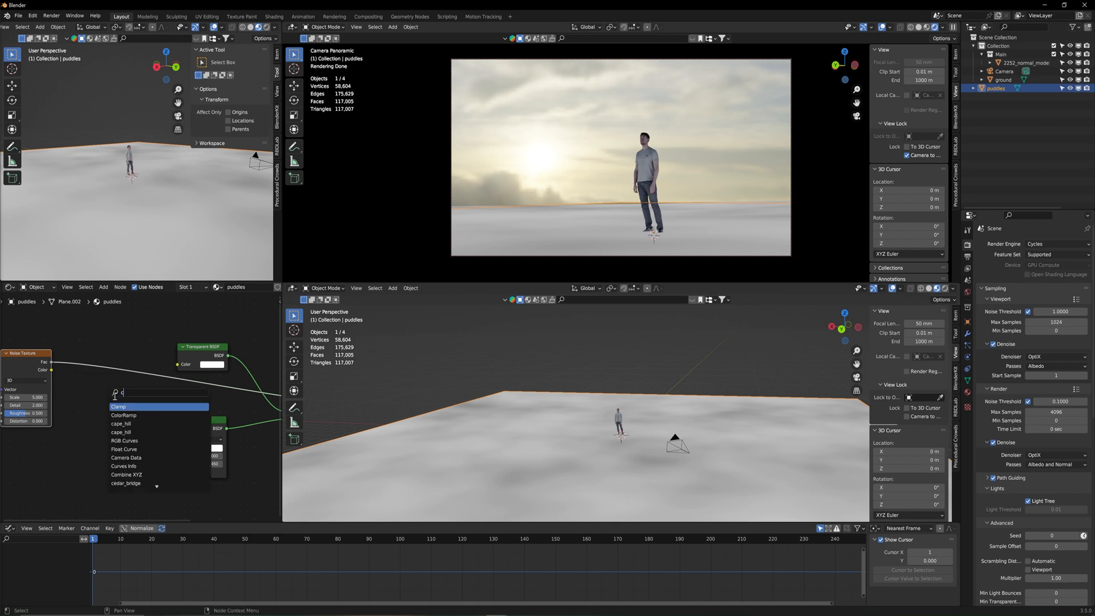
{"action": "type", "text": "olo"}
{"action": "left_click", "coordinate": [125, 407]}
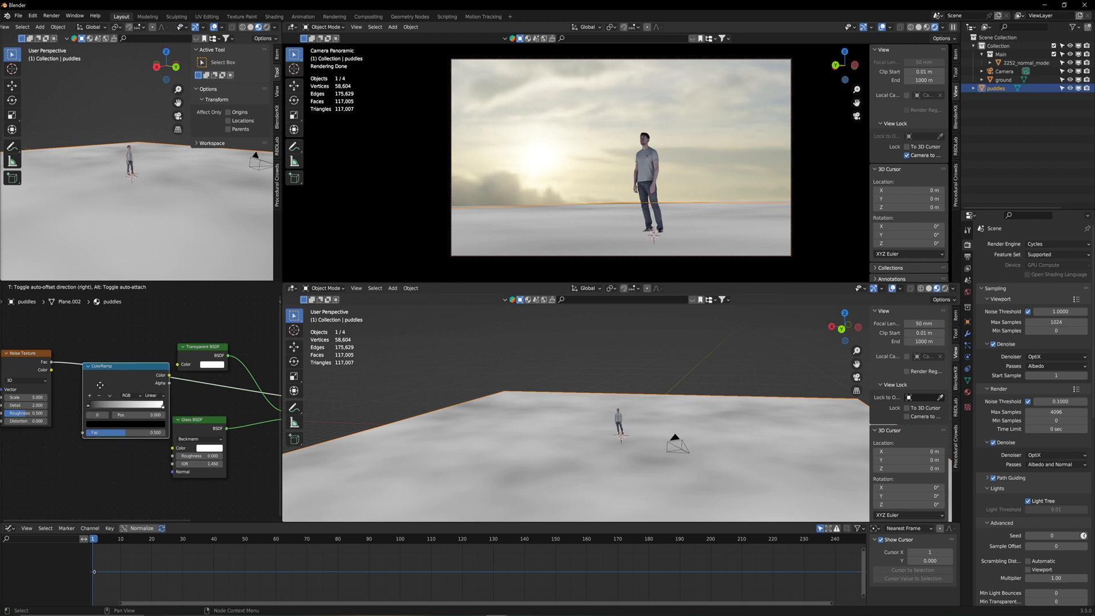
{"action": "left_click", "coordinate": [91, 376]}
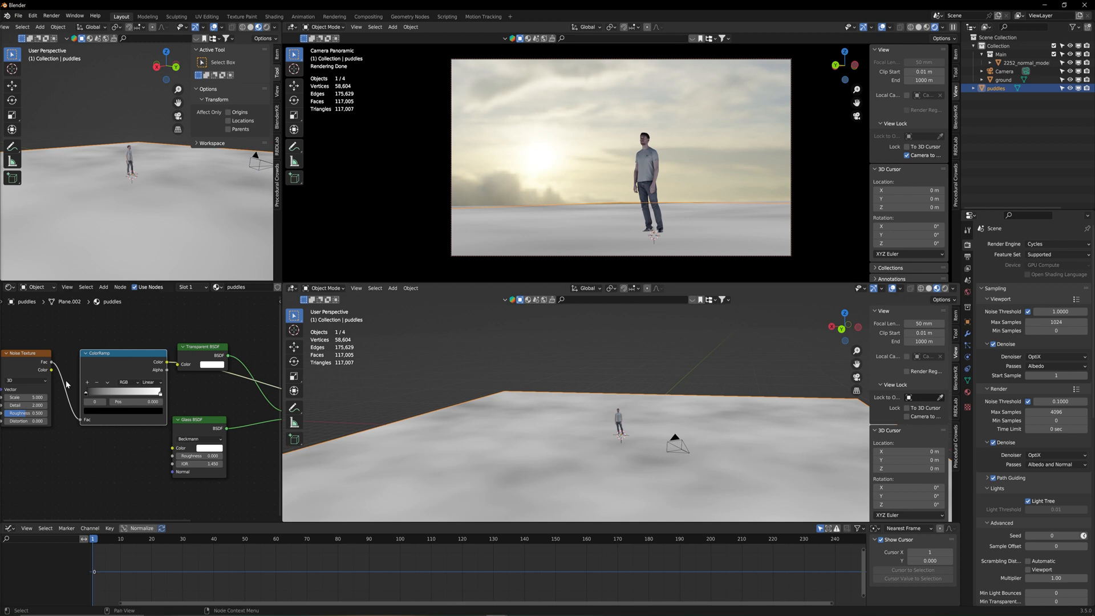
{"action": "left_click_drag", "start_coordinate": [86, 394], "coordinate": [129, 396]}
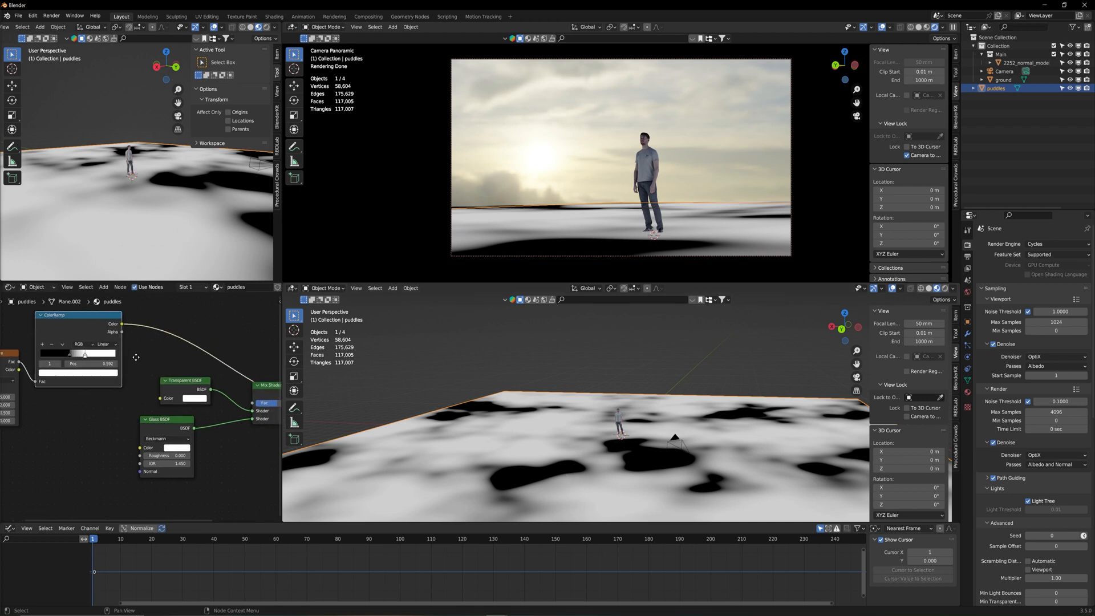
Connect the ColorRamp's Color output to the Mix Shader's Fac and the Mix Shader to the Material Output's Surface
{"action": "left_click_drag", "start_coordinate": [221, 402], "coordinate": [222, 430]}
{"action": "middle_click_drag", "start_coordinate": [145, 363], "coordinate": [30, 359]}
{"action": "middle_click_drag", "start_coordinate": [210, 410], "coordinate": [226, 406]}
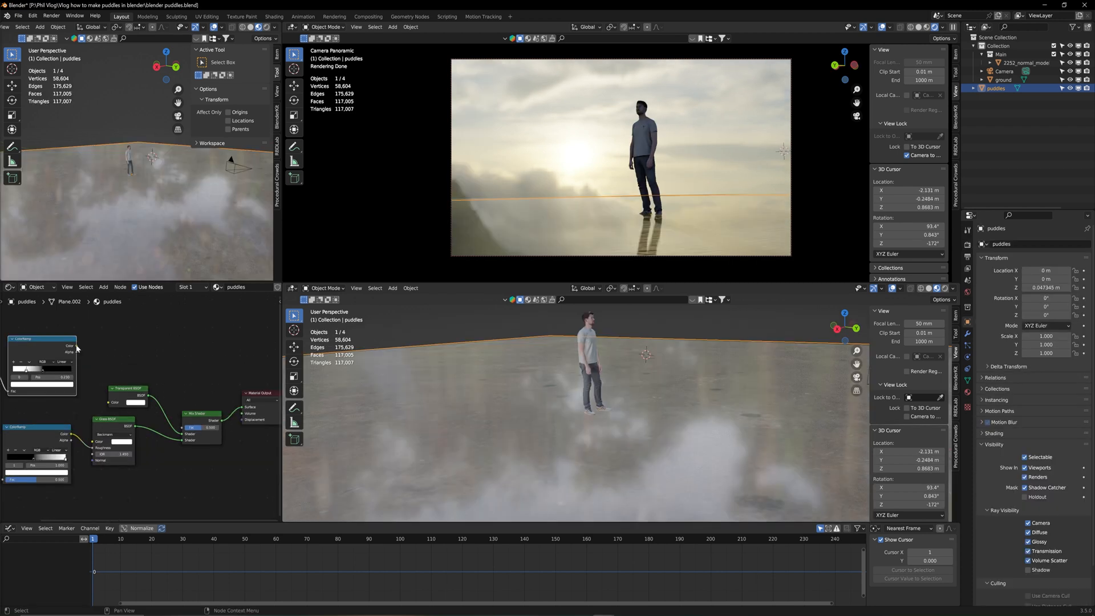
{"action": "left_click_drag", "start_coordinate": [77, 346], "coordinate": [182, 431]}
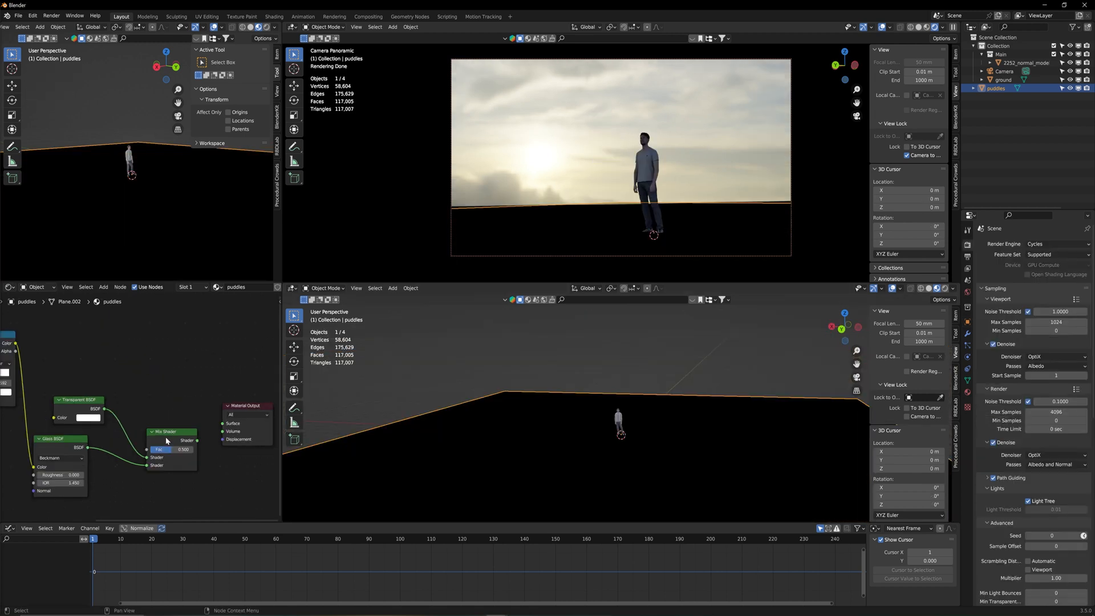
{"action": "left_click_drag", "start_coordinate": [197, 440], "coordinate": [223, 424]}
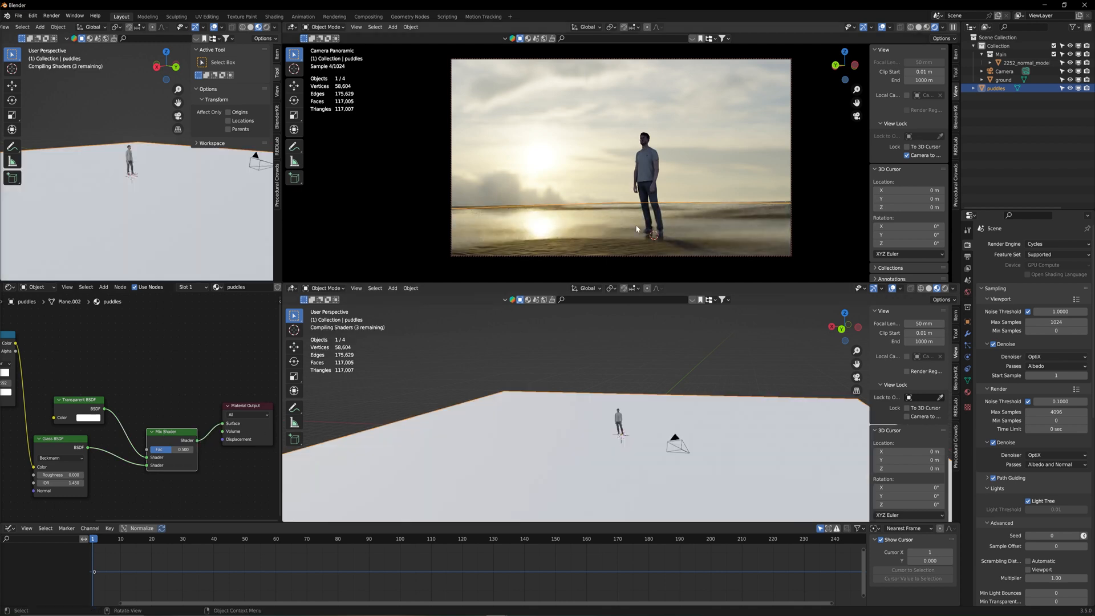
Preview the ColorRamp on the puddles plane and move its white stop closer to the black one
{"action": "middle_click_drag", "start_coordinate": [637, 422], "coordinate": [604, 450]}
{"action": "middle_click_drag", "start_coordinate": [121, 382], "coordinate": [235, 403]}
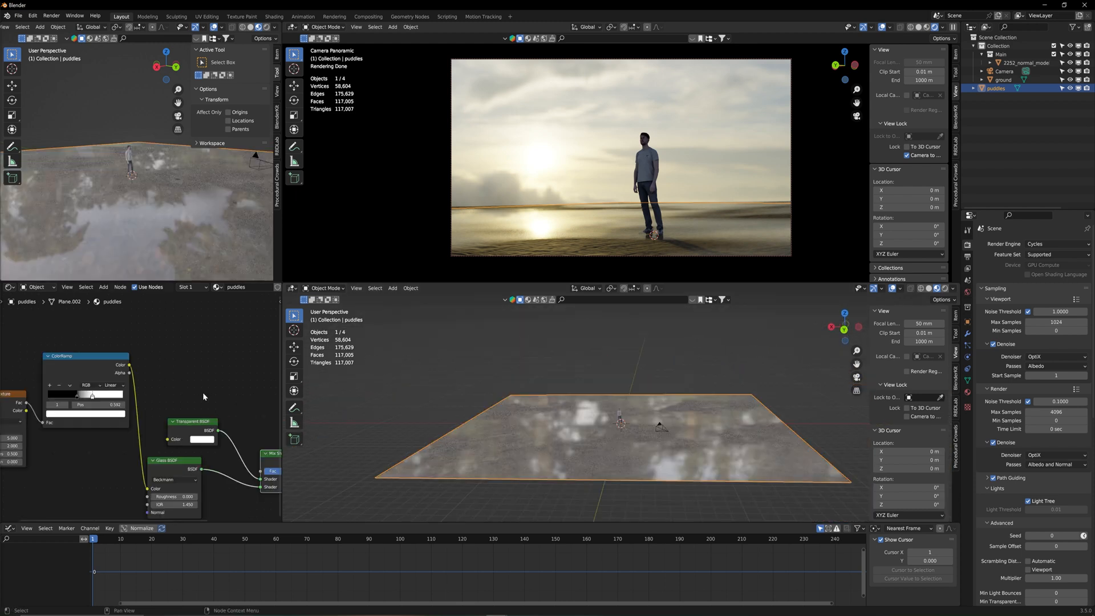
{"action": "left_click", "coordinate": [84, 367], "text": "ctrl+shift"}
{"action": "scroll", "coordinate": [660, 472], "scroll_direction": "up", "scroll_amount": 3}
{"action": "middle_click_drag", "start_coordinate": [660, 472], "coordinate": [621, 457]}
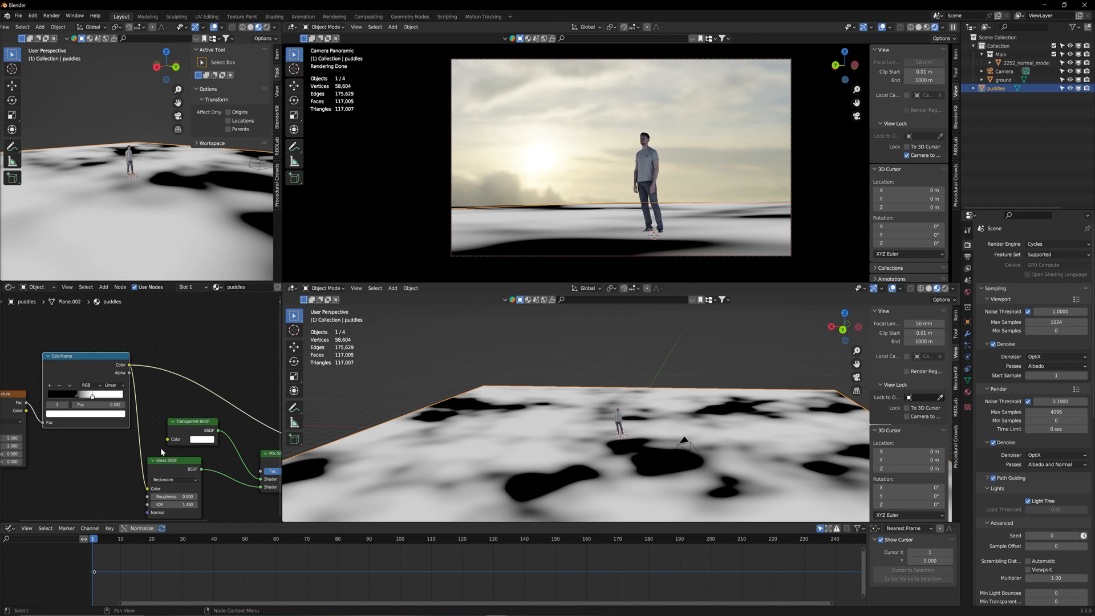
{"action": "left_click_drag", "start_coordinate": [93, 398], "coordinate": [87, 402]}
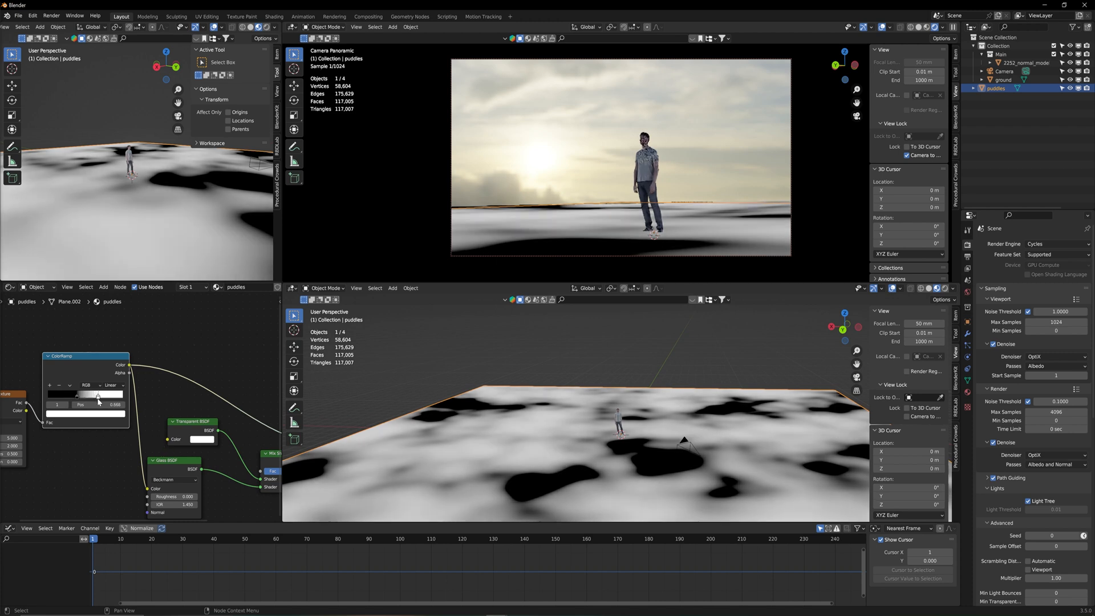
Add a Mapping node feeding the Noise Texture's Vector input
{"action": "middle_click_drag", "start_coordinate": [37, 462], "coordinate": [182, 437]}
{"action": "scroll", "coordinate": [182, 436], "scroll_direction": "up", "scroll_amount": 5}
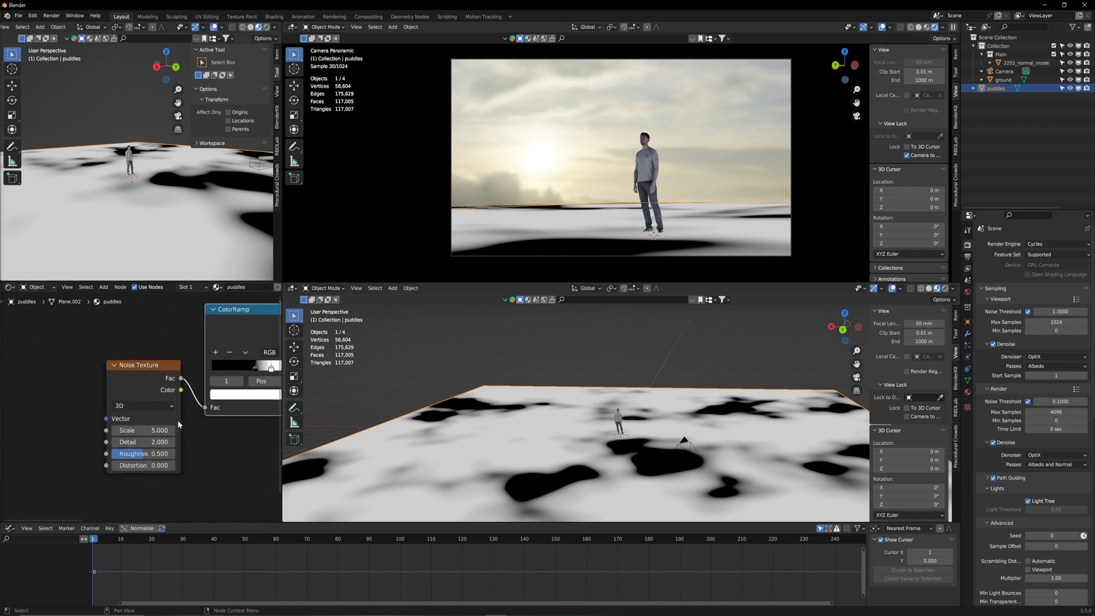
{"action": "left_click", "coordinate": [134, 381]}
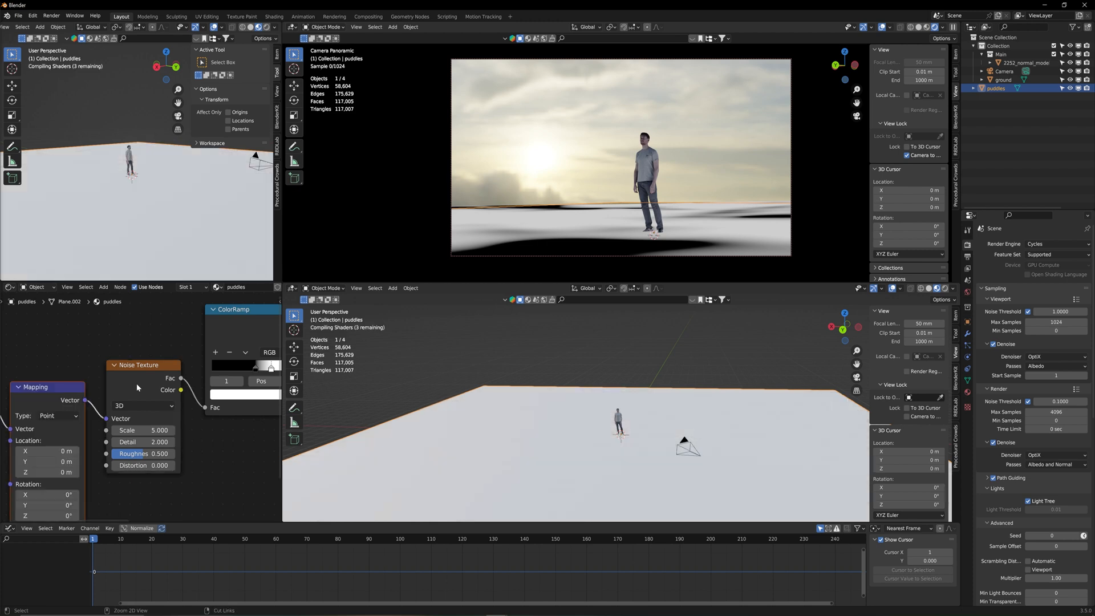
Set the Noise Texture's detail to 15, roughness to 0.417 and scale to 16.3, and adjust the ColorRamp stops for softer puddle edges
{"action": "scroll", "coordinate": [140, 406], "scroll_direction": "down", "scroll_amount": 1}
{"action": "left_click_drag", "start_coordinate": [132, 426], "coordinate": [296, 434]}
{"action": "left_click_drag", "start_coordinate": [143, 444], "coordinate": [141, 443]}
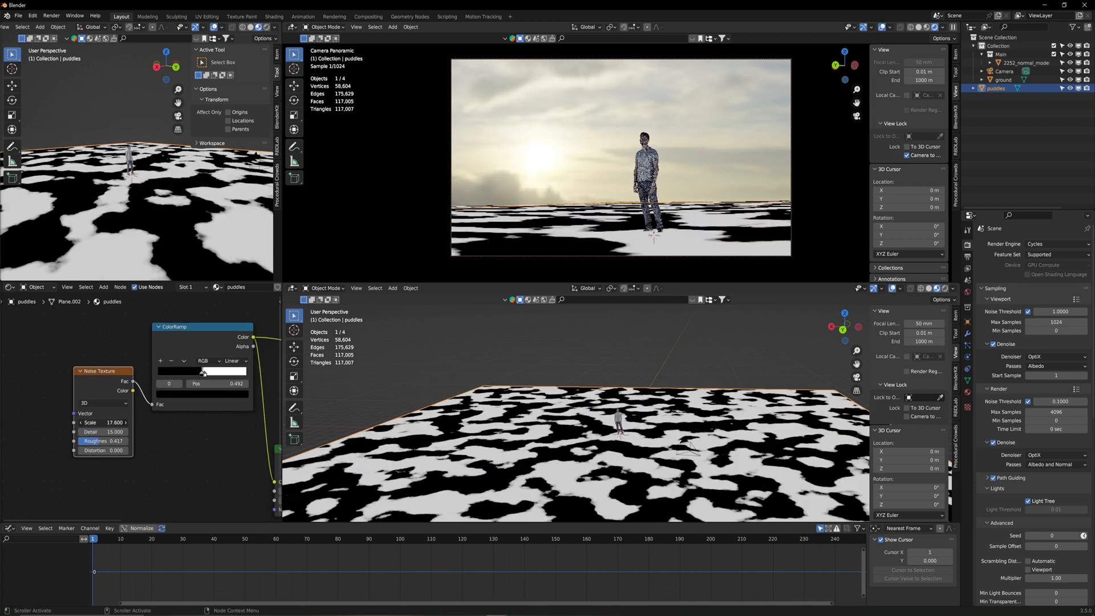
{"action": "left_click_drag", "start_coordinate": [98, 423], "coordinate": [81, 422]}
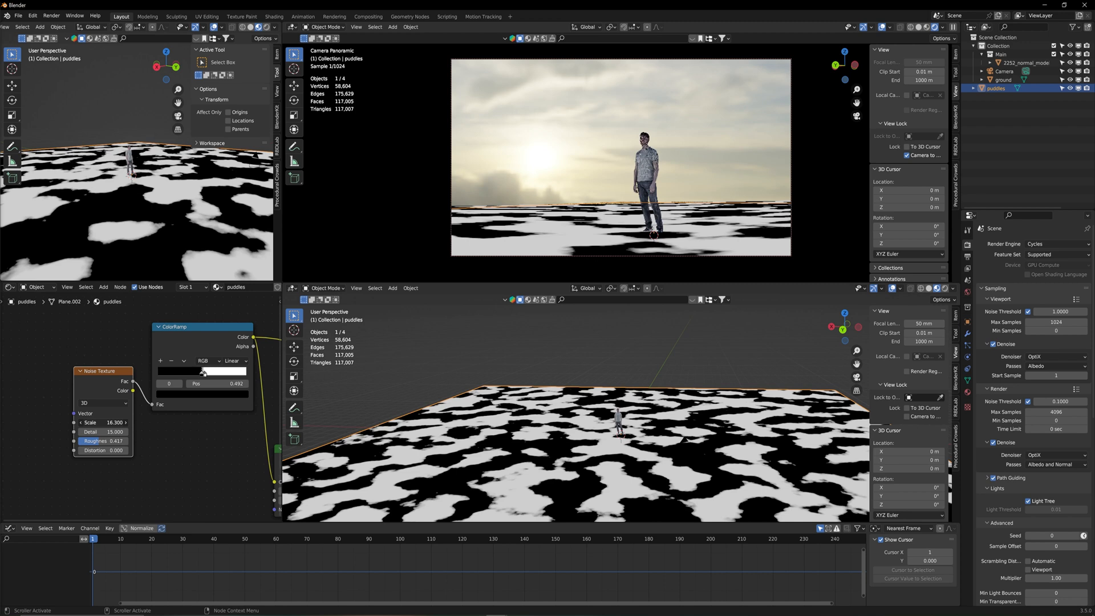
{"action": "mouse_move", "coordinate": [198, 375]}
{"action": "left_mouse_down"}
{"action": "mouse_move", "coordinate": [222, 389]}
{"action": "mouse_move", "coordinate": [199, 379]}
{"action": "left_mouse_up"}
{"action": "middle_click_drag", "start_coordinate": [240, 372], "coordinate": [3, 371]}
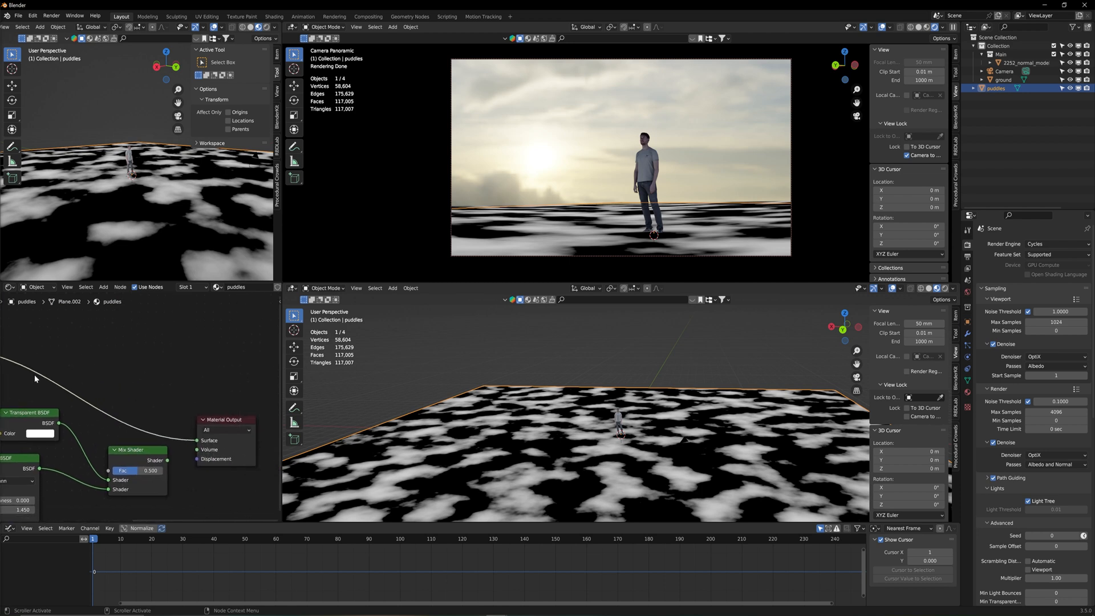
Reconnect the Mix Shader to the Material Output's Surface and inspect the puddles around the figure's feet
{"action": "left_click", "coordinate": [150, 454]}
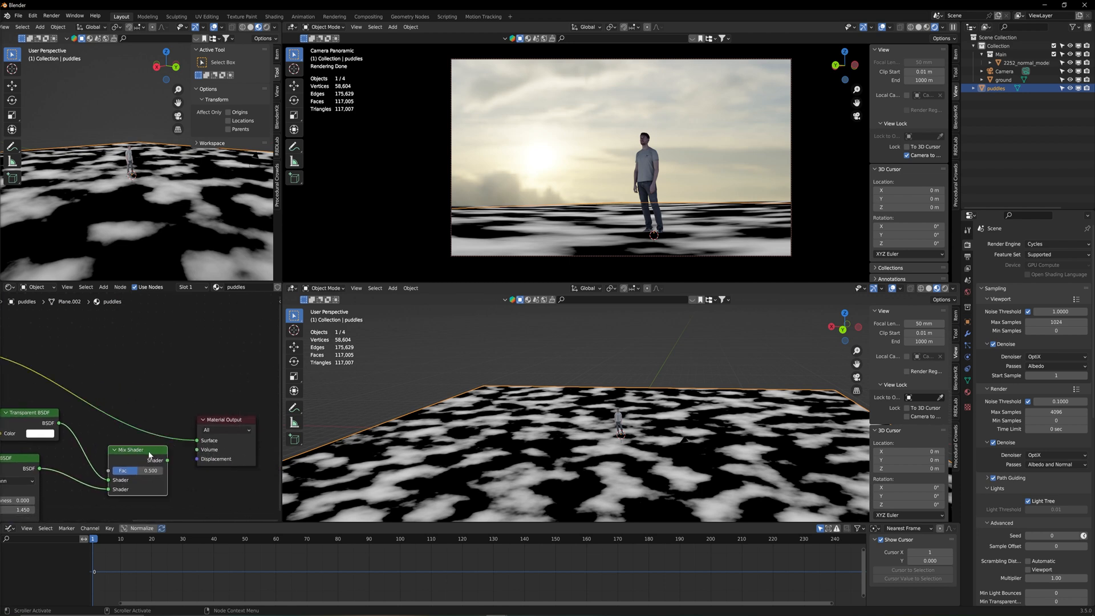
{"action": "left_click_drag", "start_coordinate": [170, 464], "coordinate": [199, 440]}
{"action": "middle_click_drag", "start_coordinate": [631, 446], "coordinate": [605, 428]}
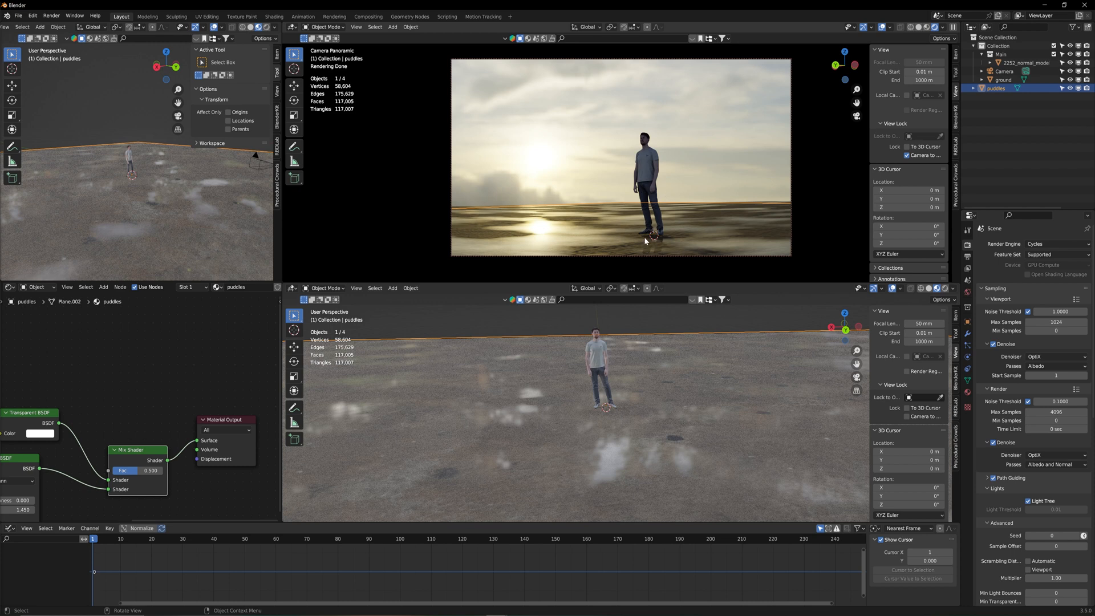
{"action": "scroll", "coordinate": [654, 227], "scroll_direction": "up", "scroll_amount": 1}
{"action": "middle_click_drag", "start_coordinate": [653, 226], "coordinate": [655, 224]}
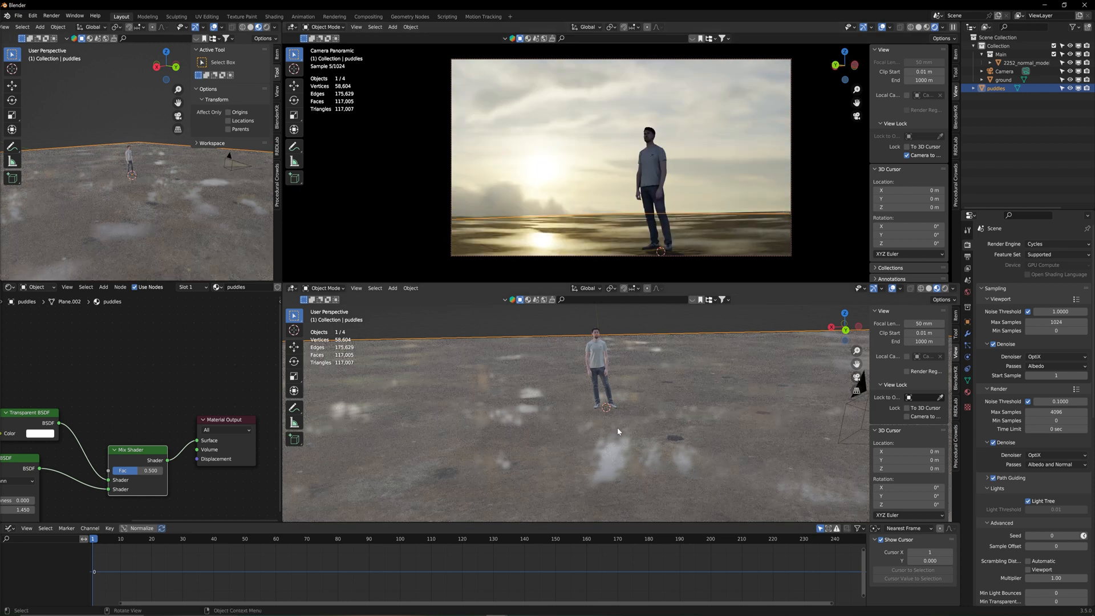
{"action": "mouse_move", "coordinate": [625, 425]}
{"action": "middle_mouse_down"}
{"action": "mouse_move", "coordinate": [599, 431]}
{"action": "mouse_move", "coordinate": [617, 425]}
{"action": "mouse_move", "coordinate": [584, 412]}
{"action": "mouse_move", "coordinate": [589, 446]}
{"action": "mouse_move", "coordinate": [611, 420]}
{"action": "middle_mouse_up"}
{"action": "scroll", "coordinate": [619, 439], "scroll_direction": "up", "scroll_amount": 2}
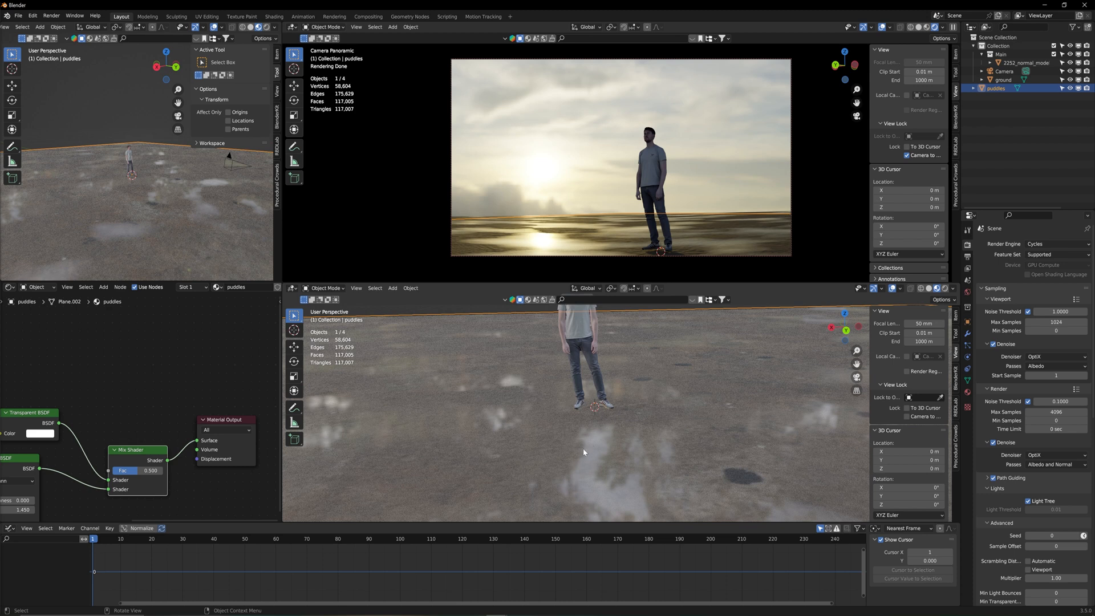
{"action": "middle_click_drag", "start_coordinate": [607, 434], "coordinate": [616, 414]}
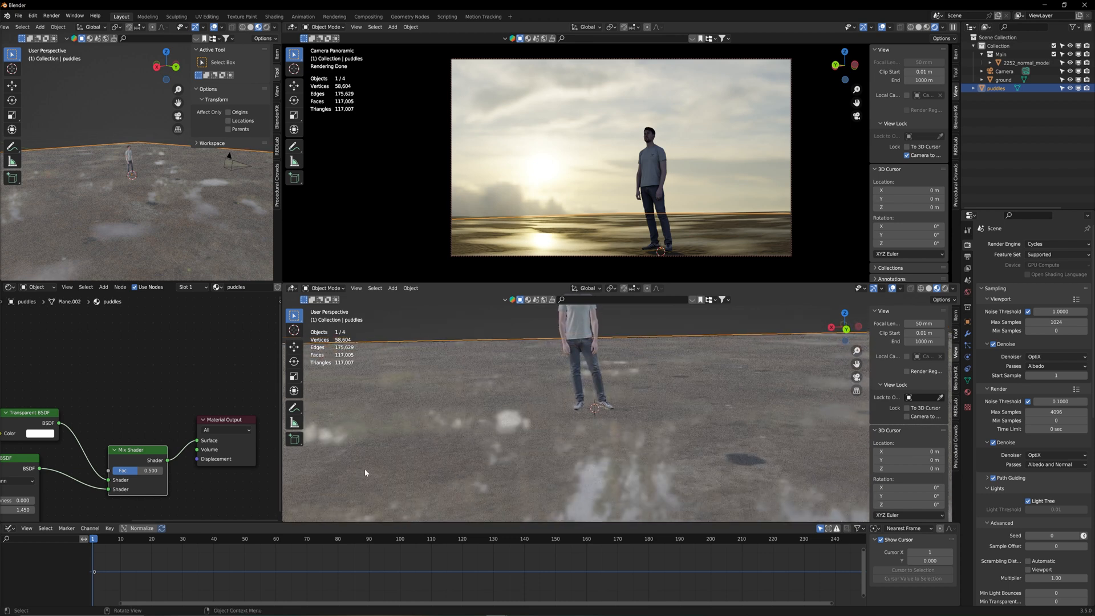
Add a second ColorRamp beside the Glass BSDF and preview the glass shader alone on the puddles plane
{"action": "middle_click_drag", "start_coordinate": [95, 435], "coordinate": [279, 396]}
{"action": "middle_click_drag", "start_coordinate": [152, 428], "coordinate": [176, 428]}
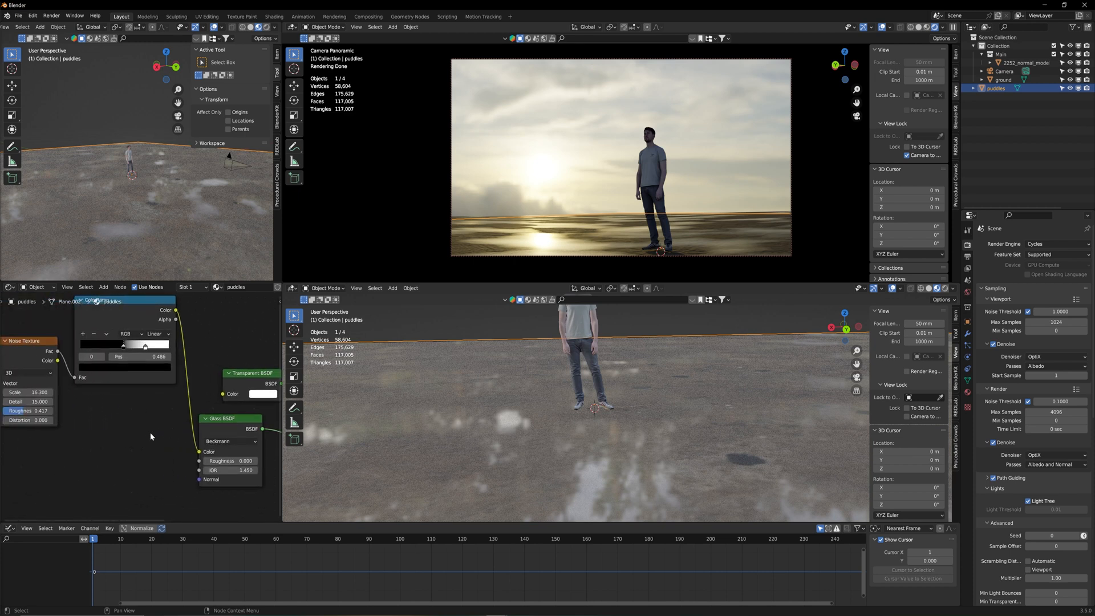
{"action": "left_click", "coordinate": [150, 436]}
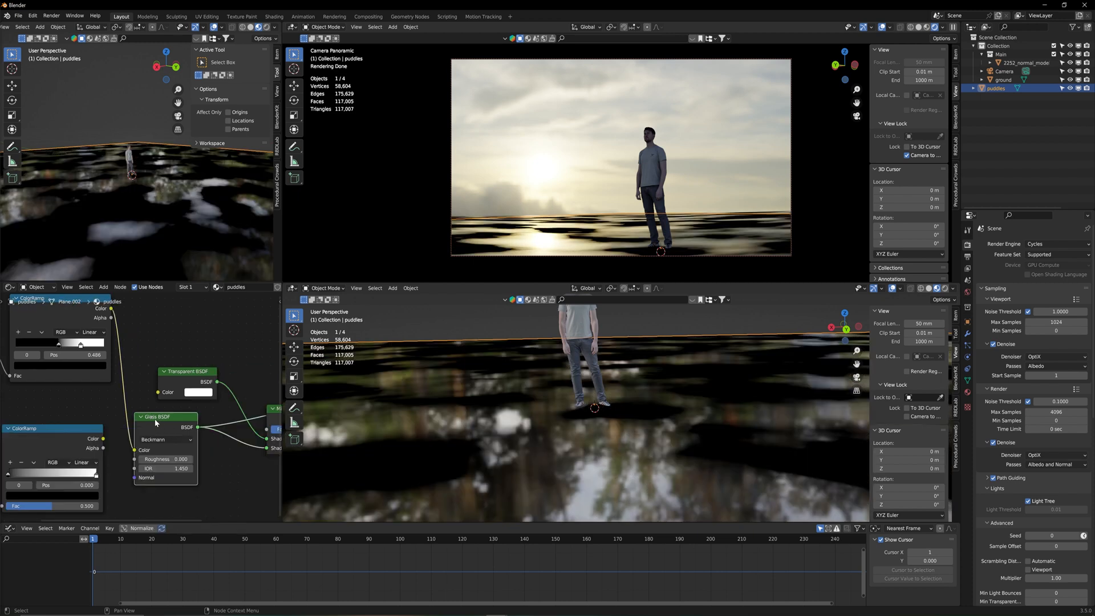
Connect the second ColorRamp's Color output to the Glass BSDF's Roughness input
{"action": "middle_click_drag", "start_coordinate": [249, 425], "coordinate": [207, 420]}
{"action": "middle_click_drag", "start_coordinate": [133, 460], "coordinate": [168, 455]}
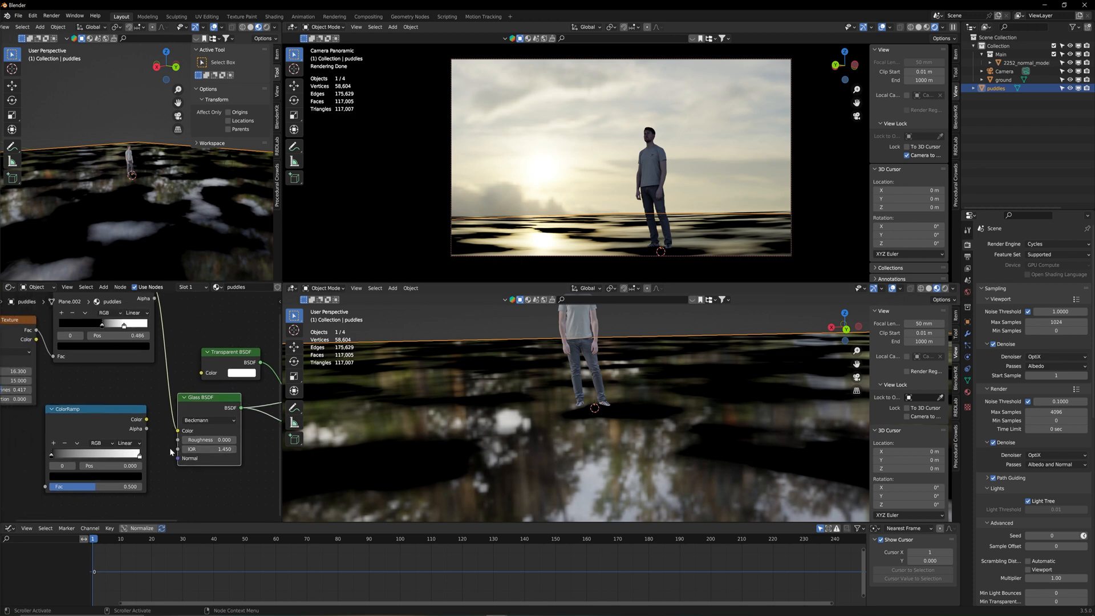
{"action": "left_click", "coordinate": [97, 427]}
{"action": "left_click_drag", "start_coordinate": [147, 420], "coordinate": [177, 431]}
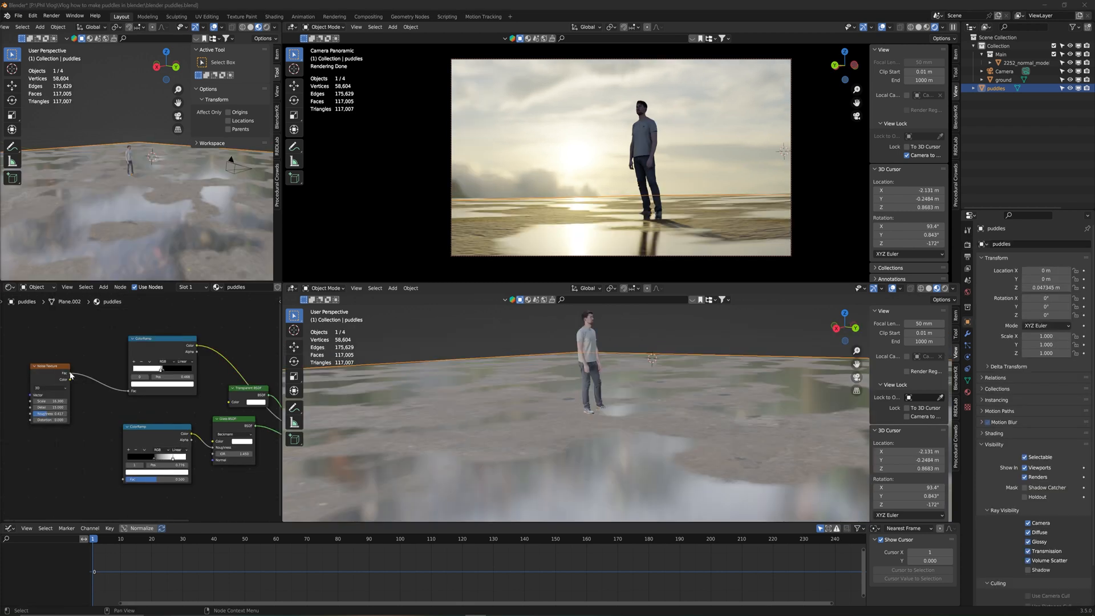
Connect the Noise Texture's Fac to the second ColorRamp, shift its black stop inward and set its white stop to 0.761
{"action": "left_click_drag", "start_coordinate": [70, 374], "coordinate": [84, 389]}
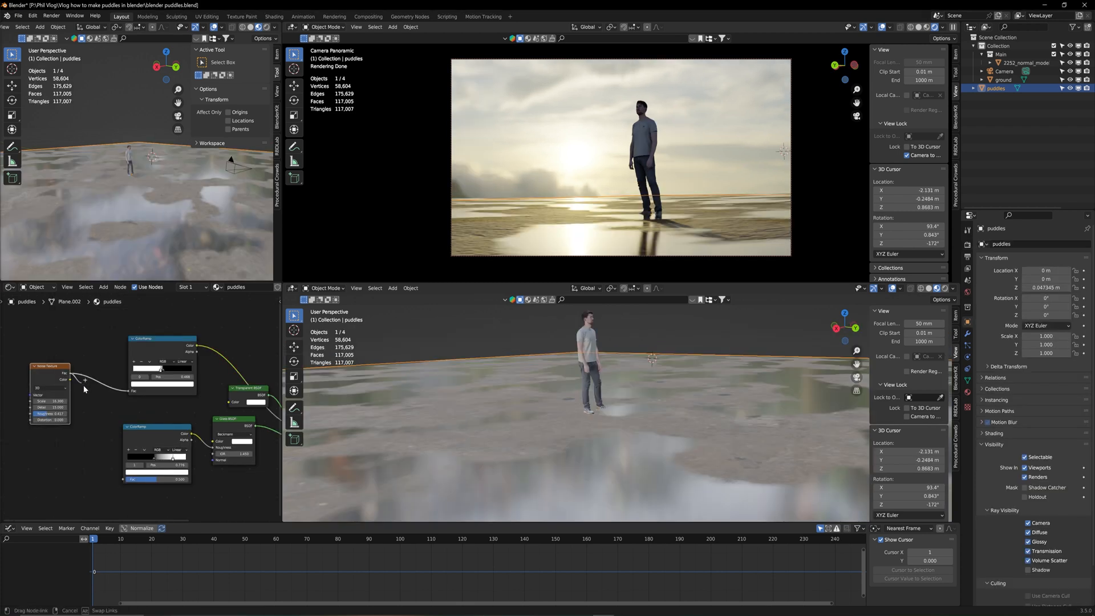
{"action": "left_click_drag", "start_coordinate": [123, 485], "coordinate": [123, 480]}
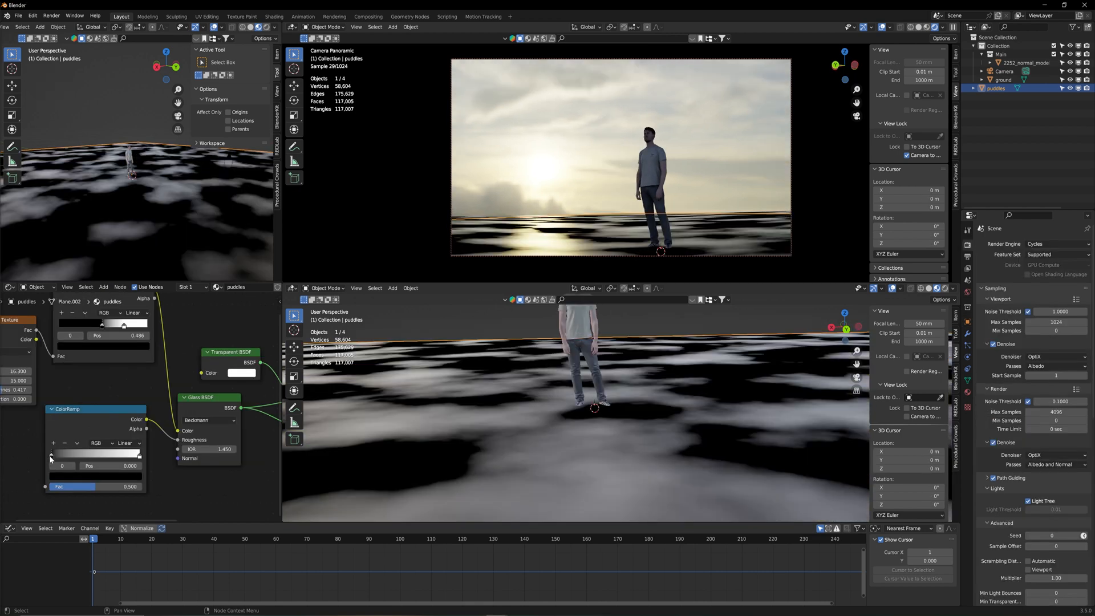
{"action": "left_click_drag", "start_coordinate": [50, 458], "coordinate": [119, 456]}
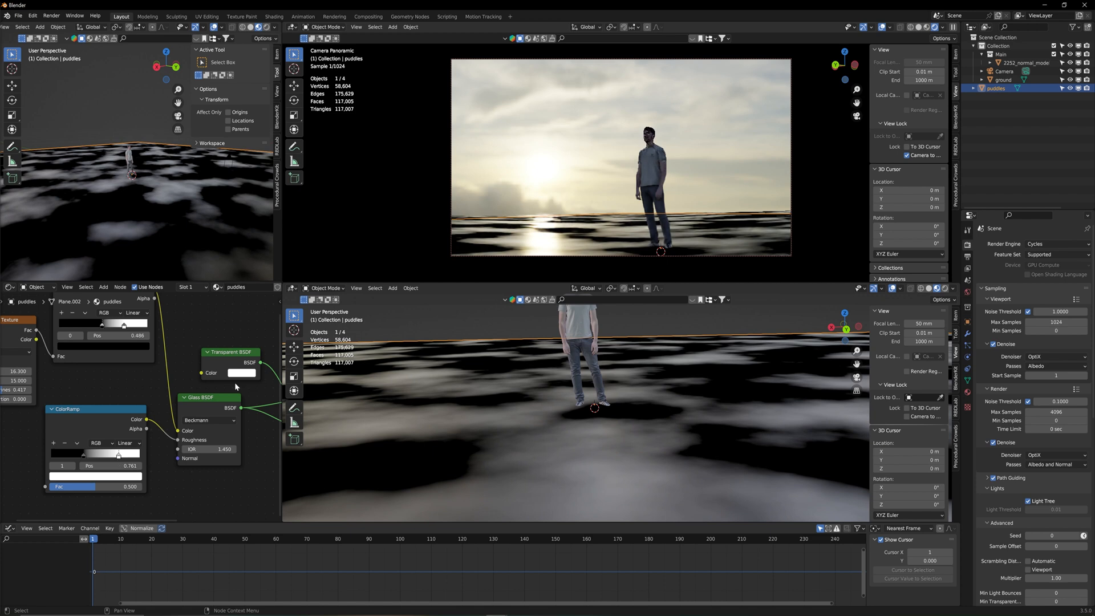
Restore the Mix Shader's link to the Material Output's Surface and render the camera view for a closer look
{"action": "middle_click_drag", "start_coordinate": [172, 438], "coordinate": [37, 444]}
{"action": "middle_click_drag", "start_coordinate": [197, 396], "coordinate": [168, 398]}
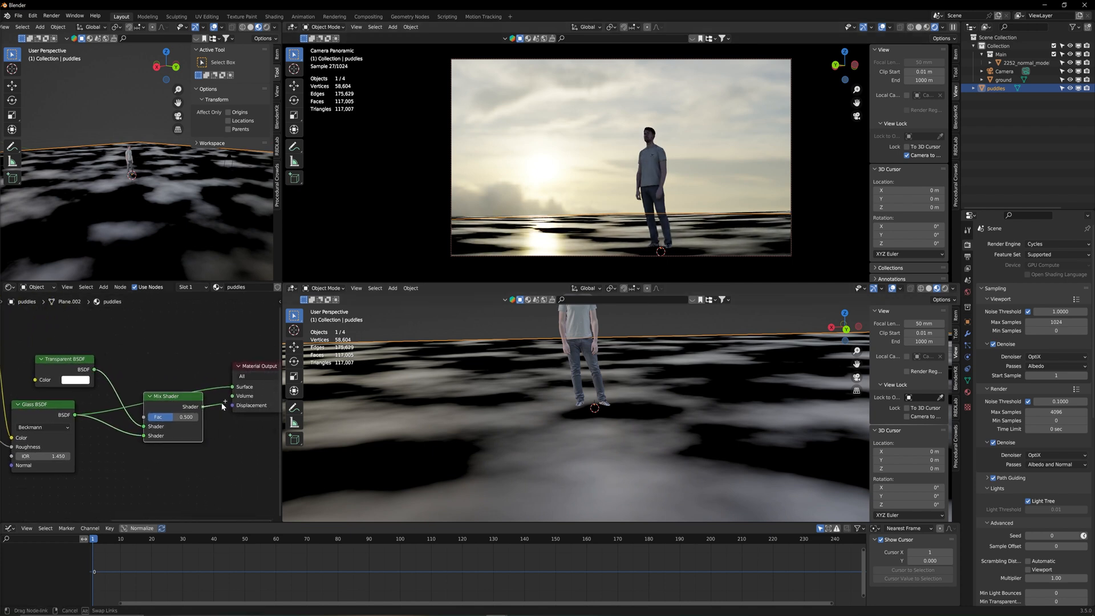
{"action": "left_click_drag", "start_coordinate": [232, 391], "coordinate": [232, 392]}
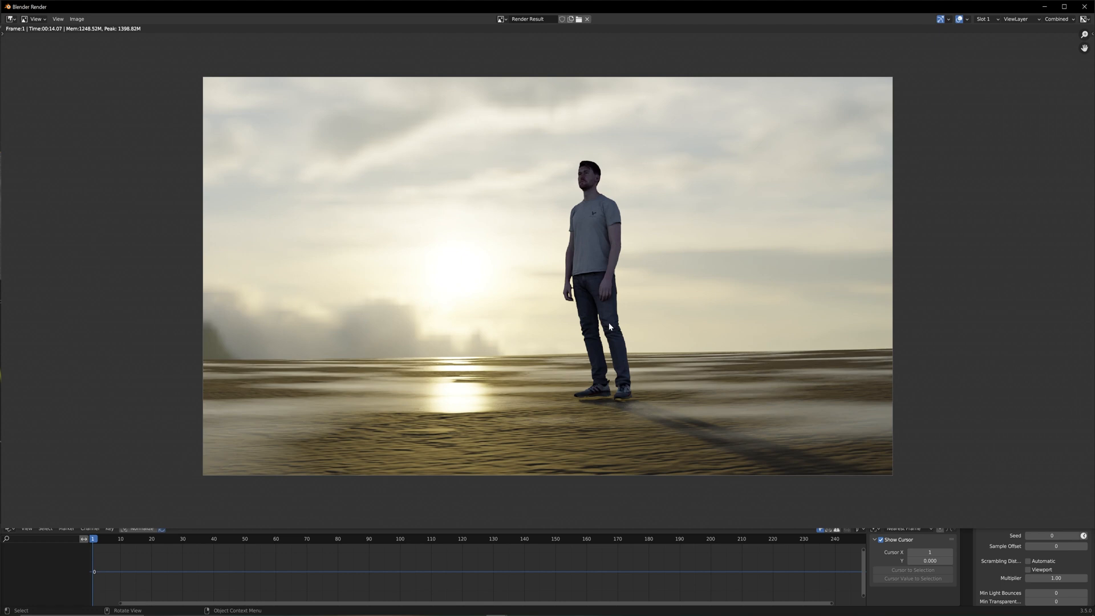
{"action": "scroll", "coordinate": [686, 330], "scroll_direction": "up", "scroll_amount": 1}
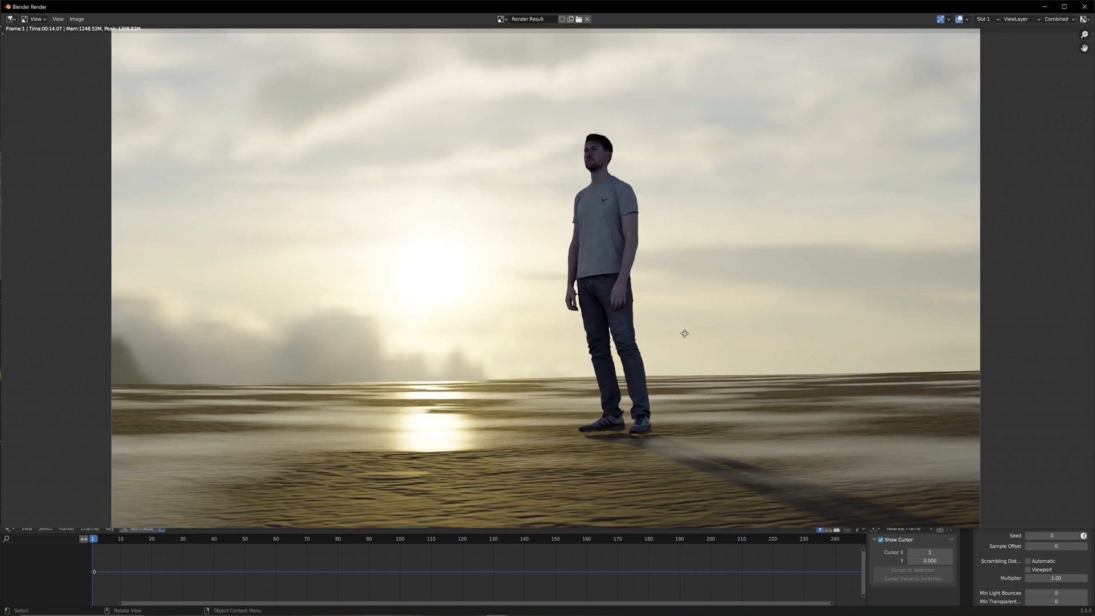